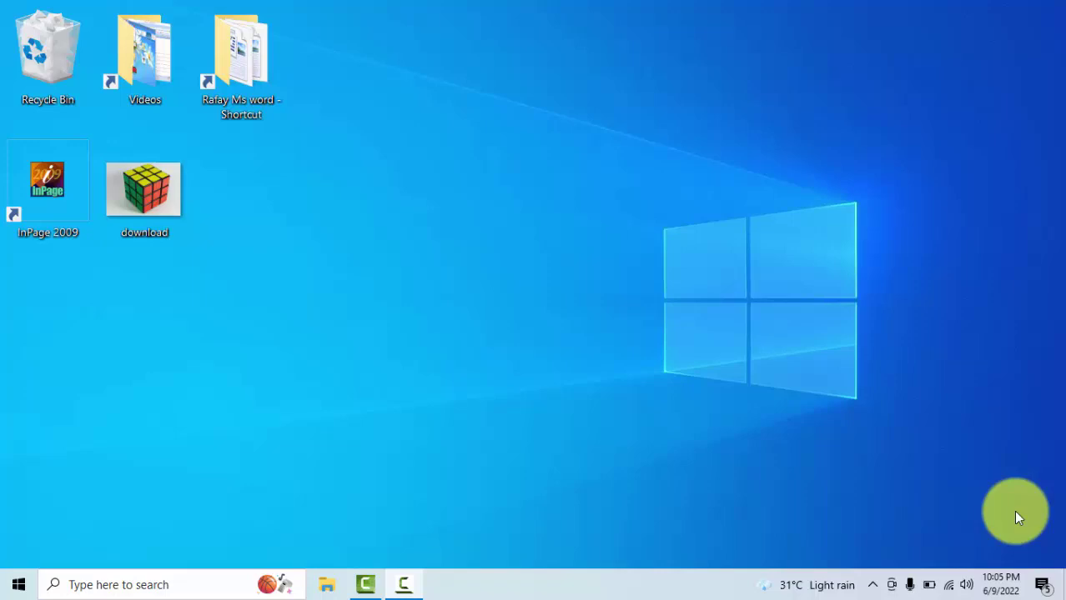
Step: Launch Microsoft Word 2007 with the winword command from the Run dialog
key(super+r)
text(w)
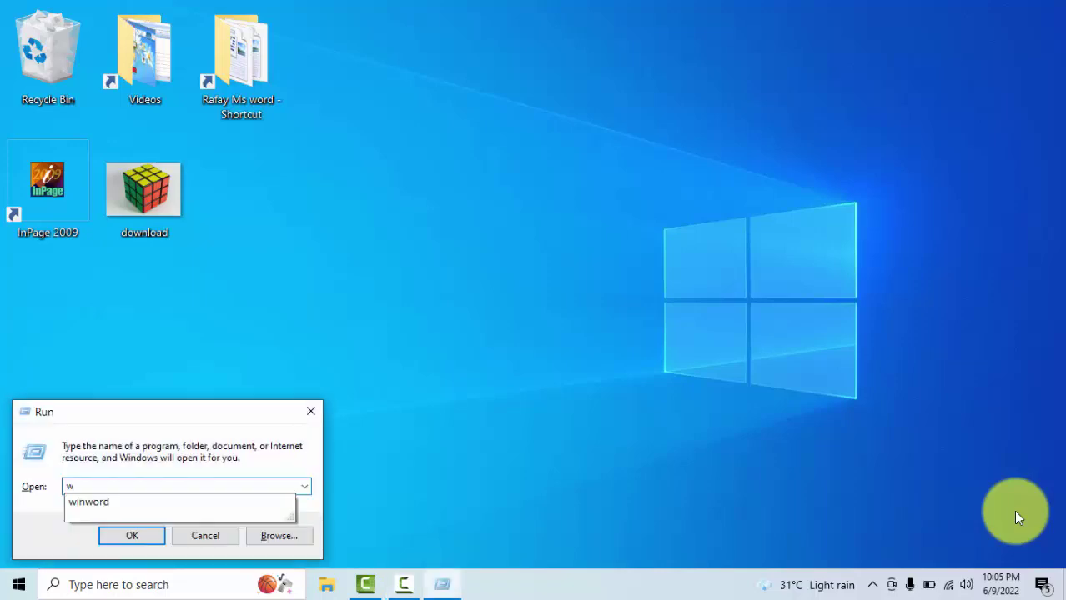
key(Down)
key(Return)
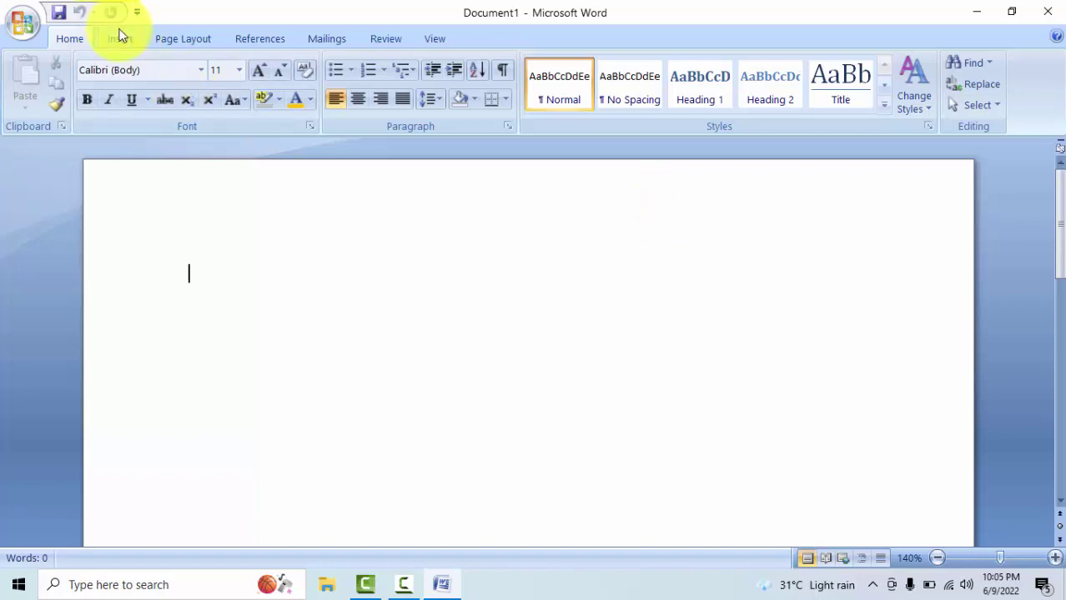
click(119, 38)
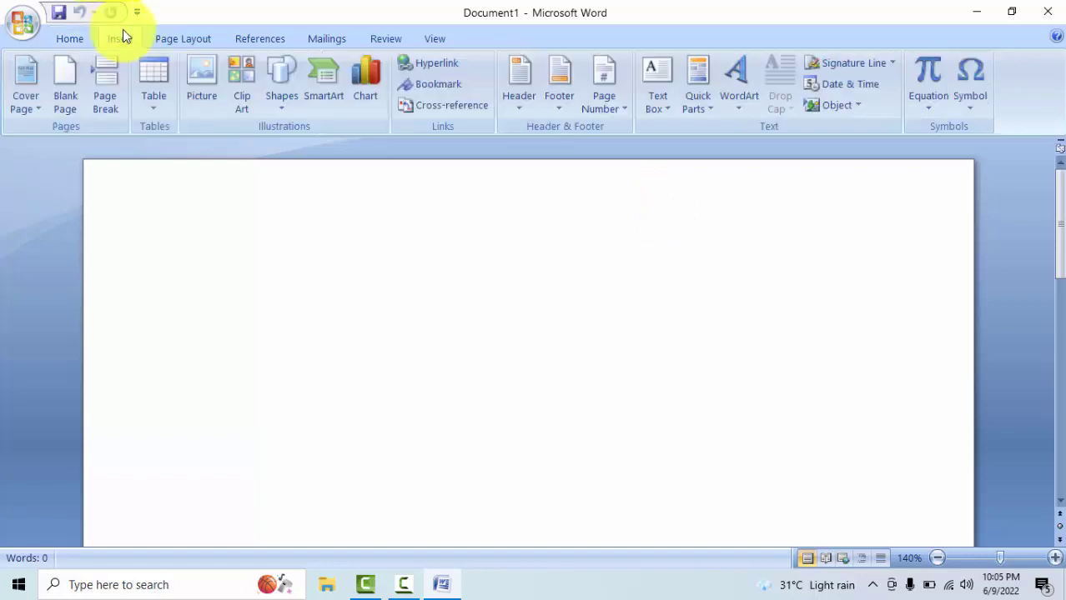
click(282, 89)
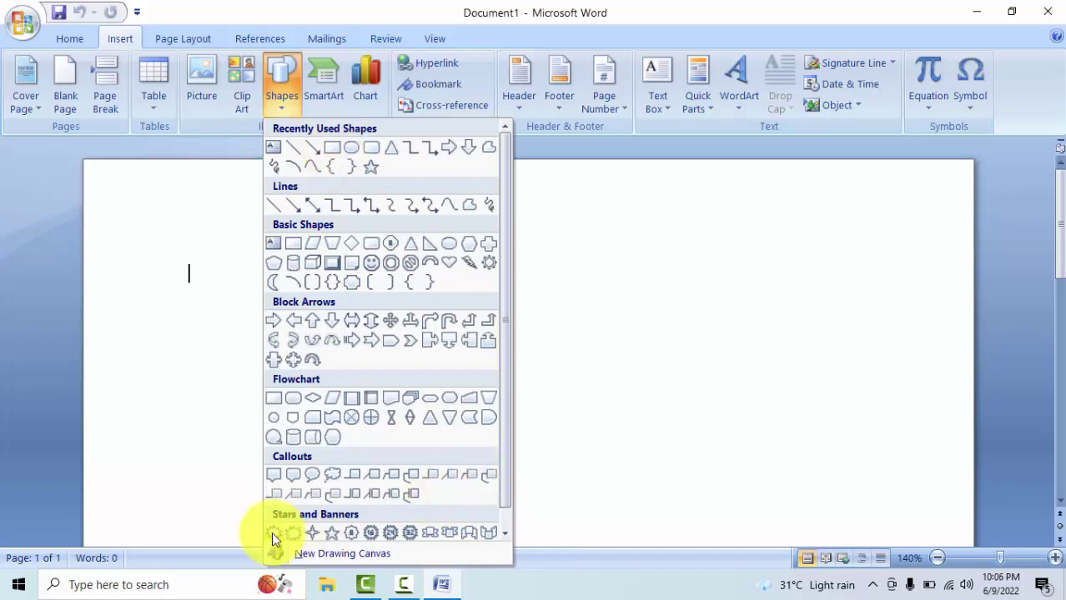
drag(510, 375, 508, 448)
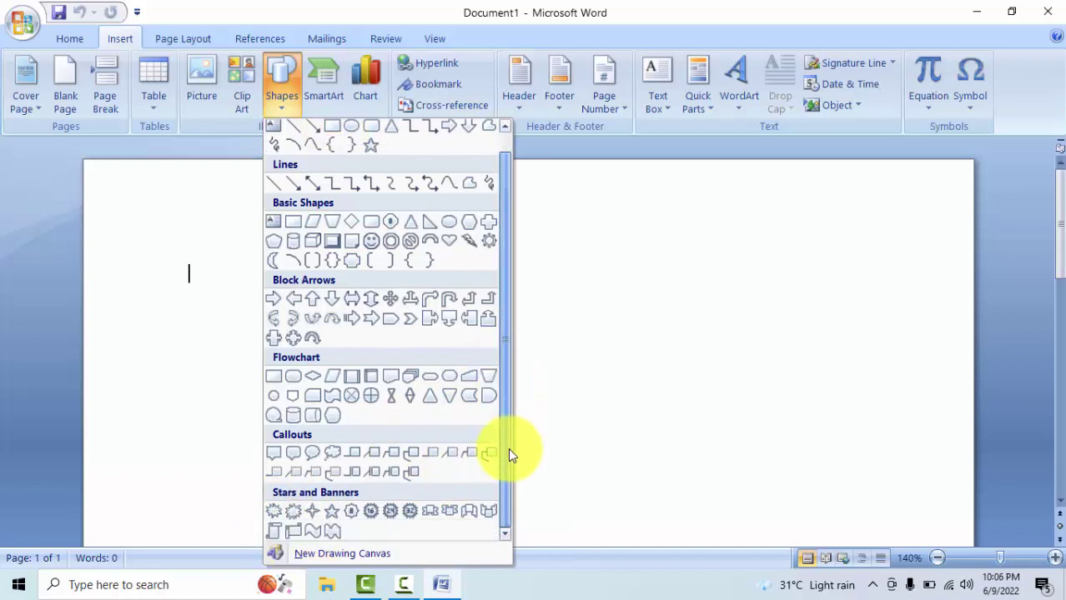
click(274, 532)
mouse_move(207, 214)
mouse_down()
mouse_move(241, 259)
mouse_move(408, 409)
mouse_up()
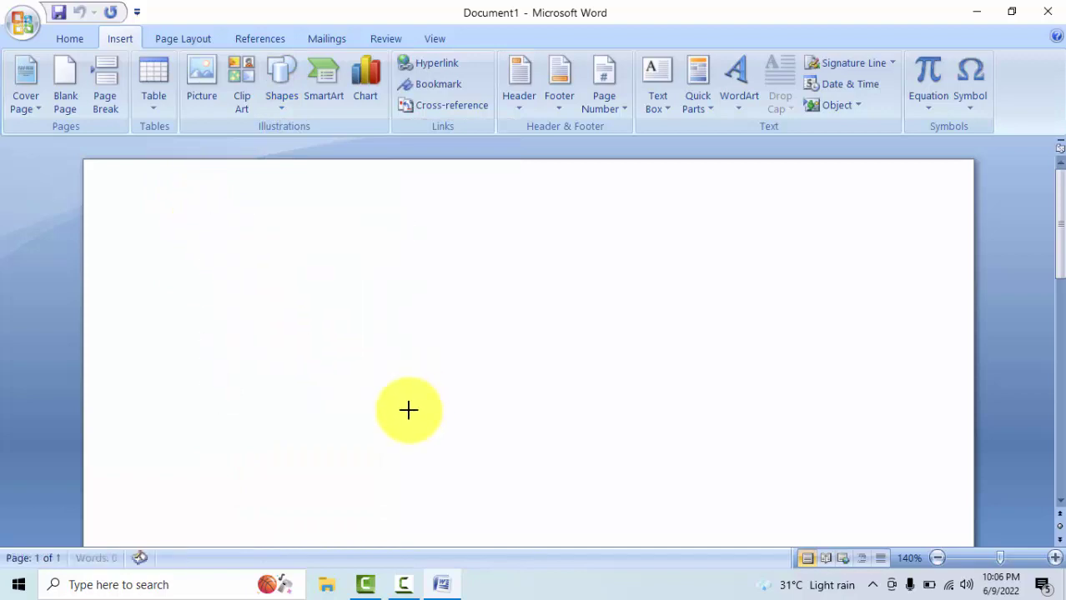
right_click(300, 361)
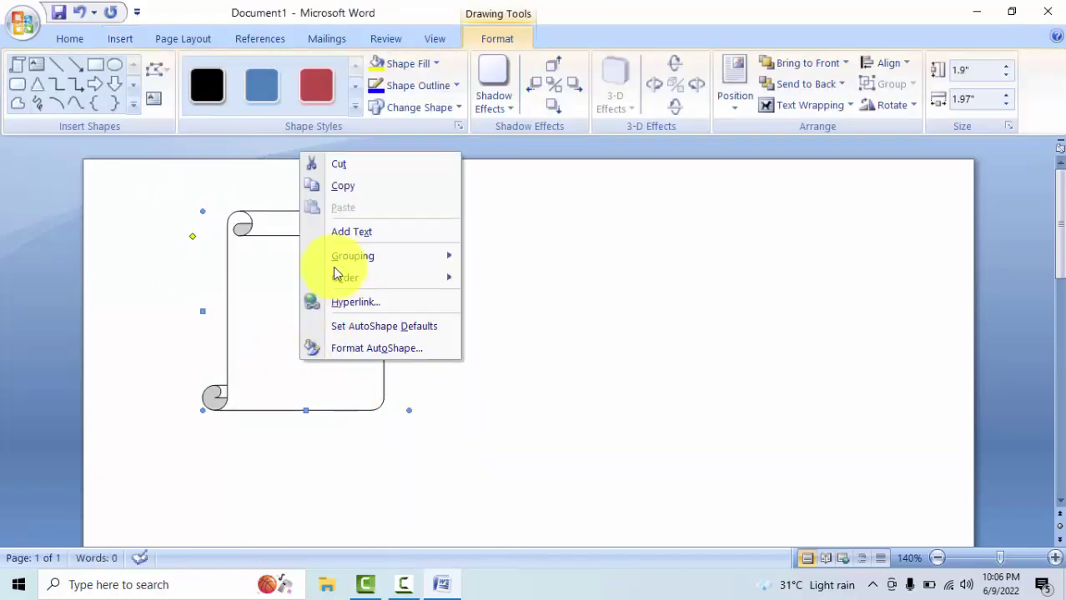
click(357, 231)
text(sdfsdfsfsf)
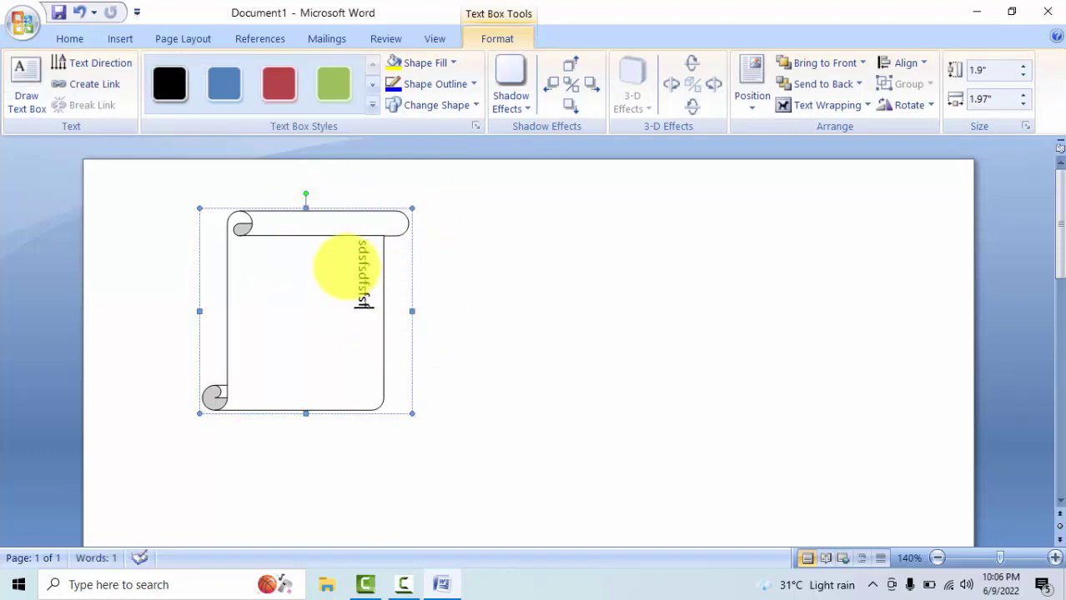
click(98, 68)
click(99, 69)
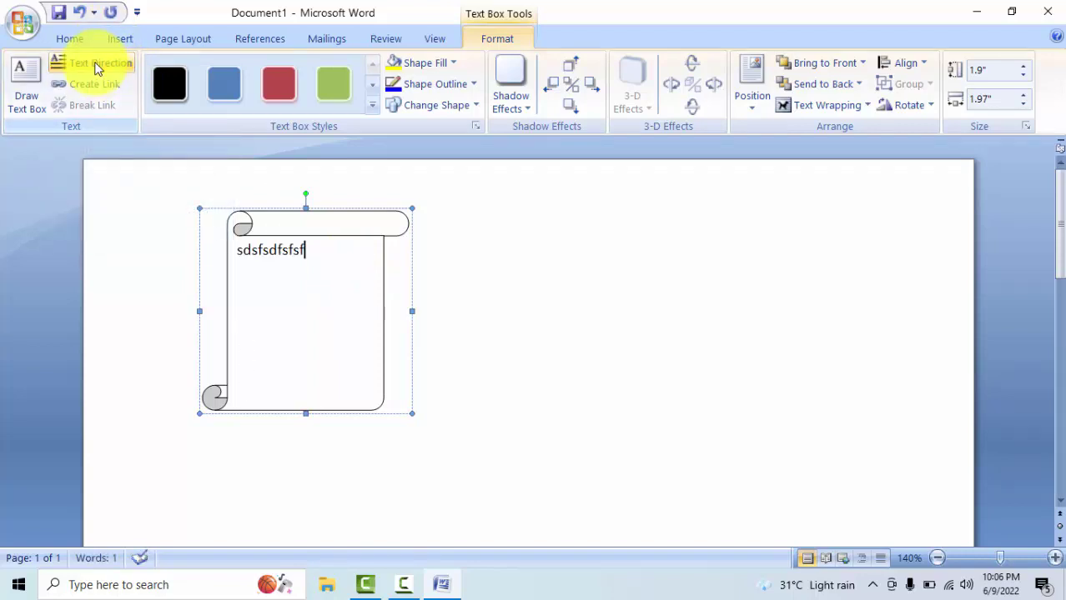
drag(310, 252, 237, 259)
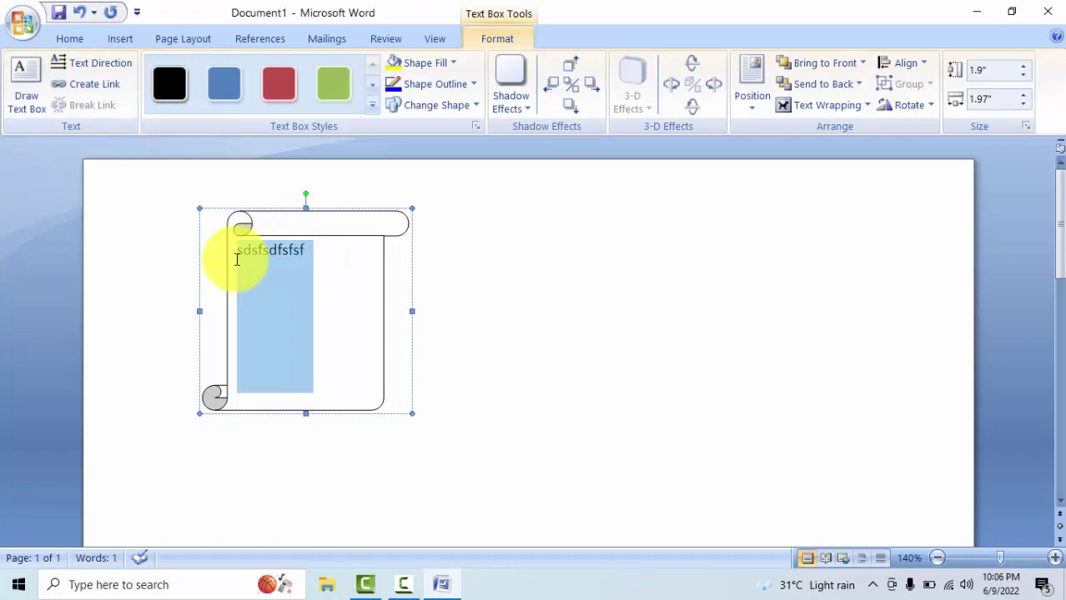
key(ctrl+e)
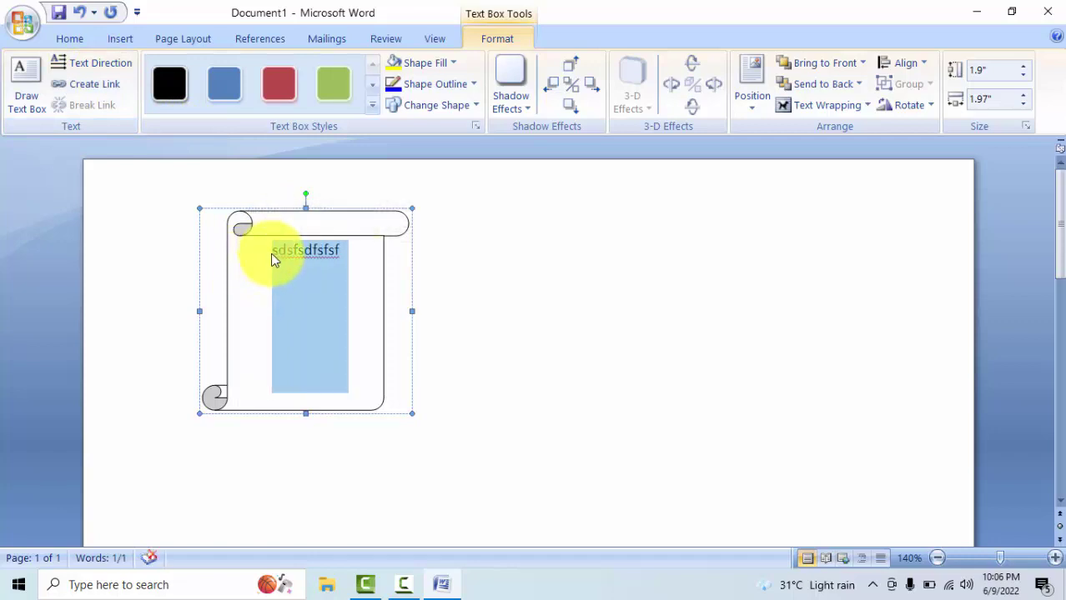
click(271, 259)
key(Return)
key(Return)
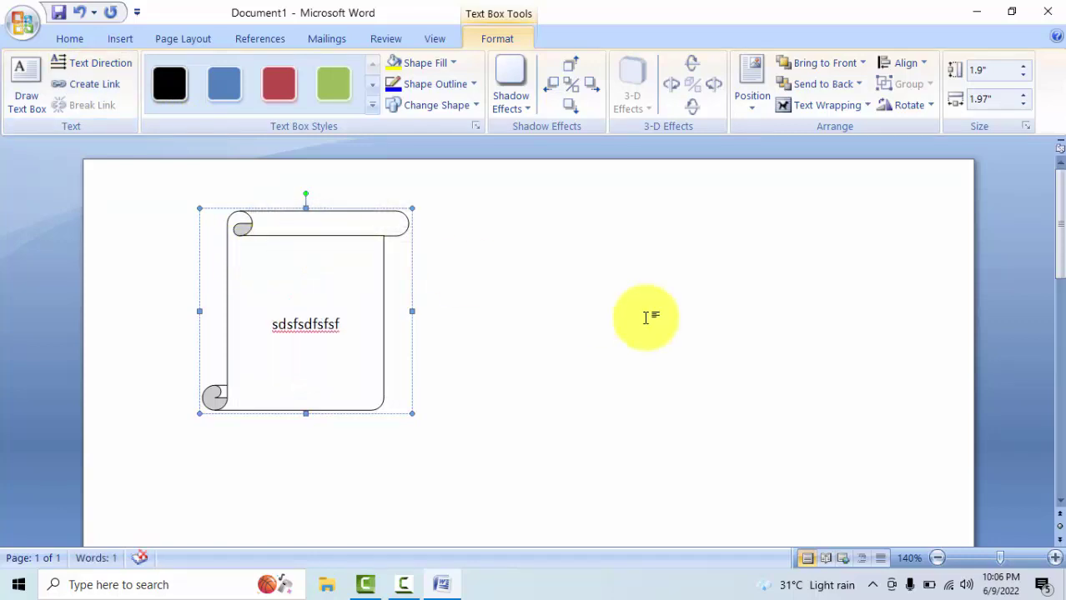
click(646, 318)
click(390, 234)
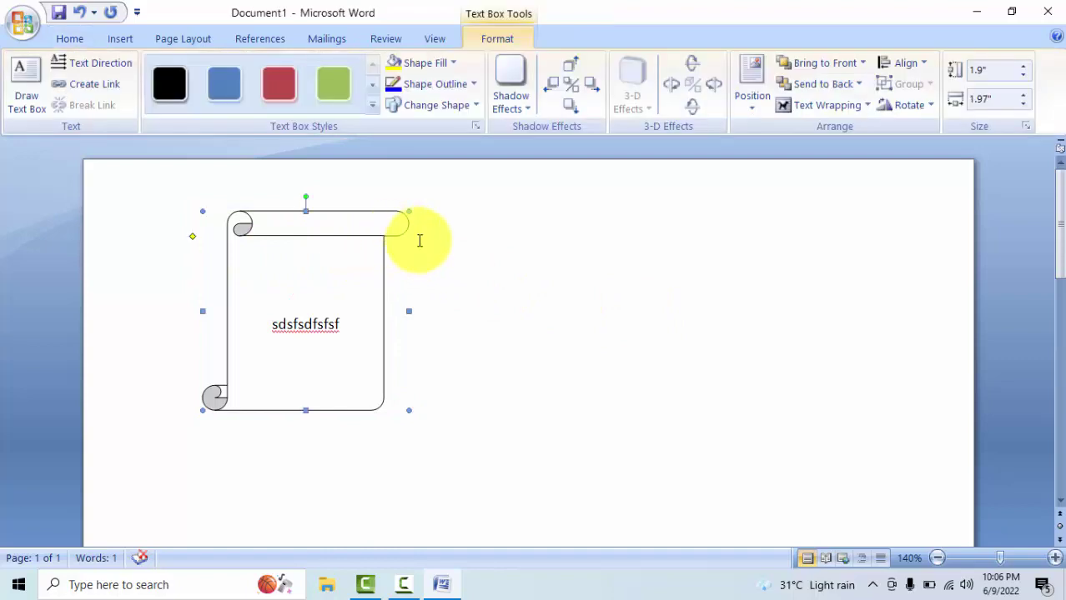
click(120, 38)
click(284, 104)
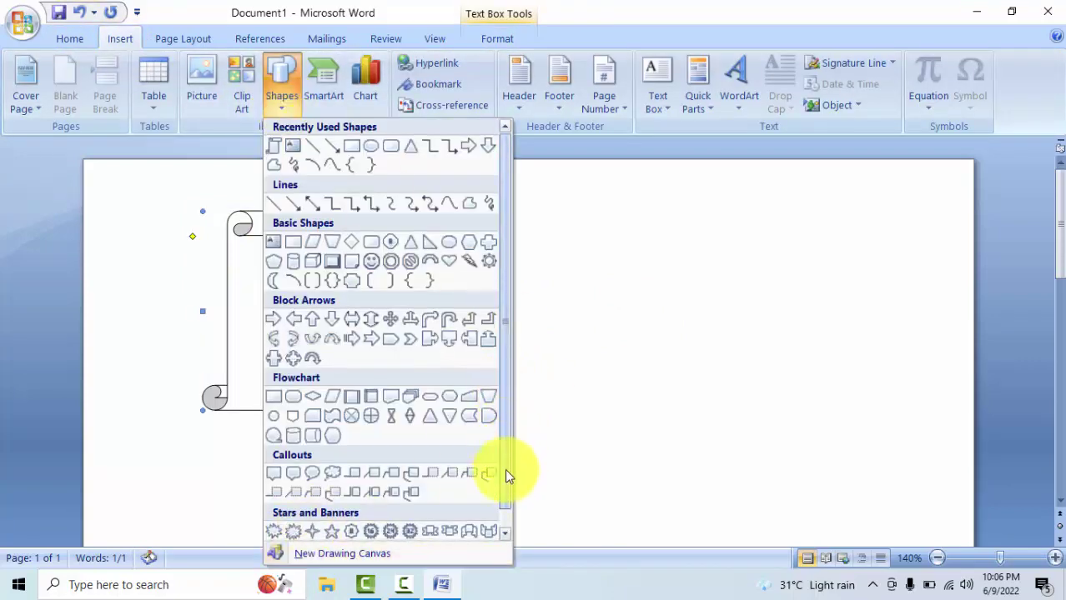
scroll(505, 468, down, 1)
click(293, 530)
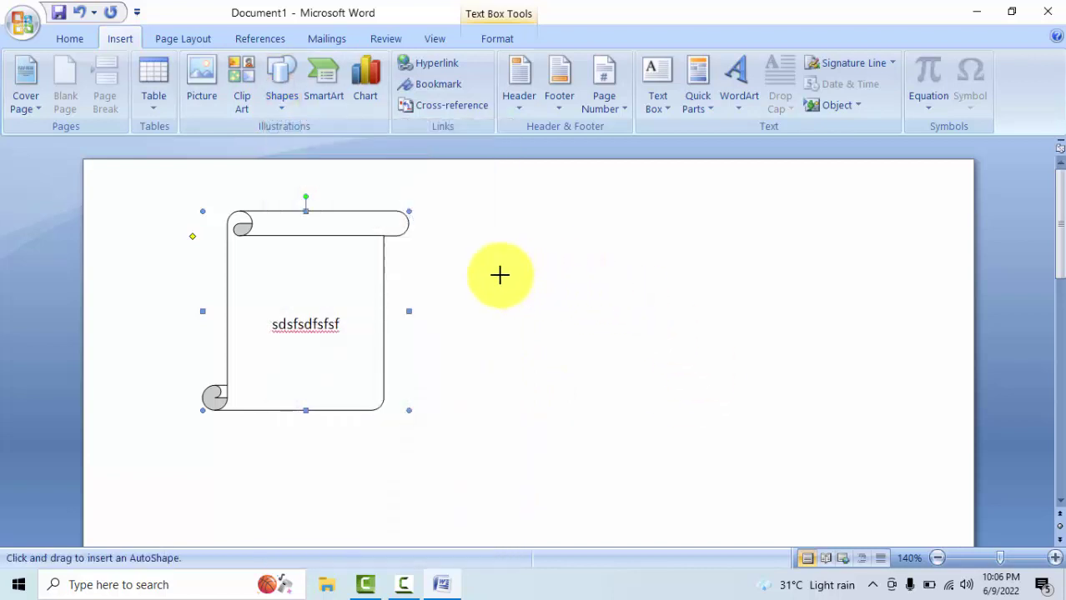
mouse_move(493, 264)
mouse_down()
mouse_move(825, 442)
mouse_move(775, 466)
mouse_up()
key(Delete)
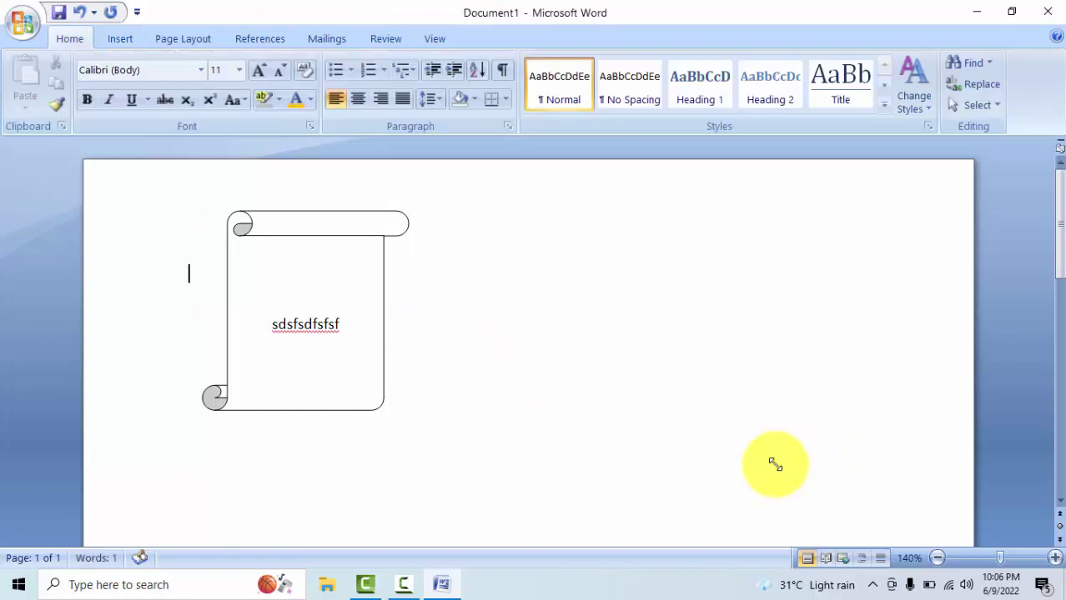
click(298, 237)
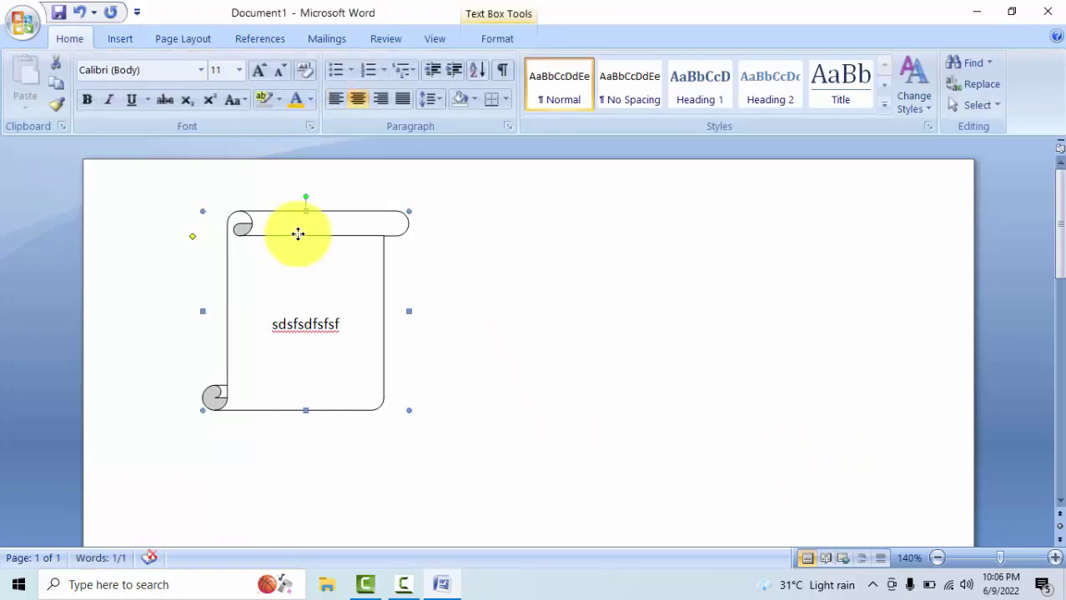
key(Delete)
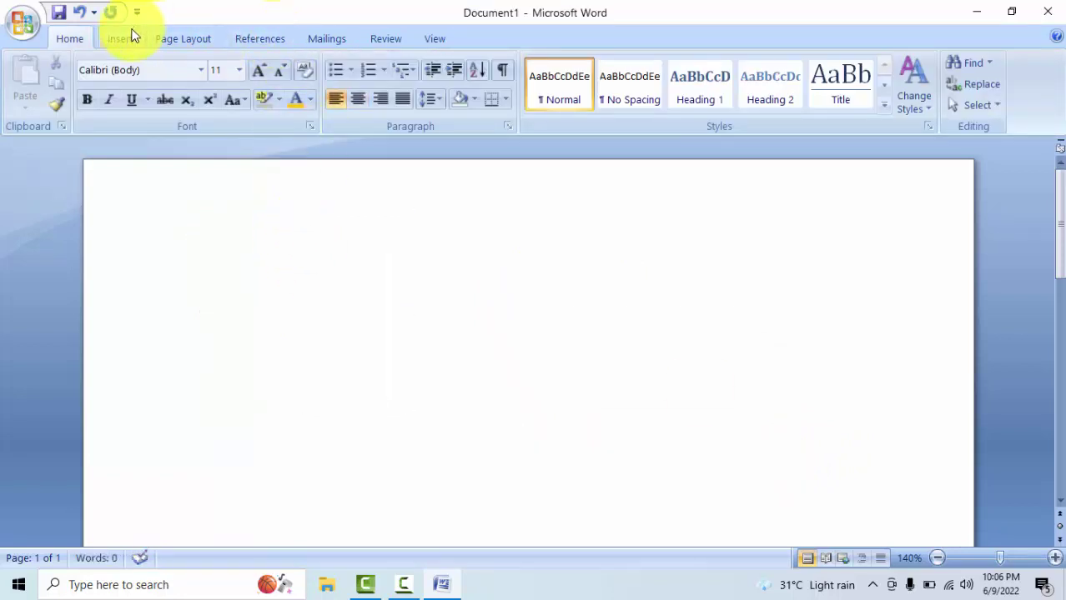
Step: Draw a crescent moon shape from the Insert Shapes gallery
click(125, 39)
click(275, 102)
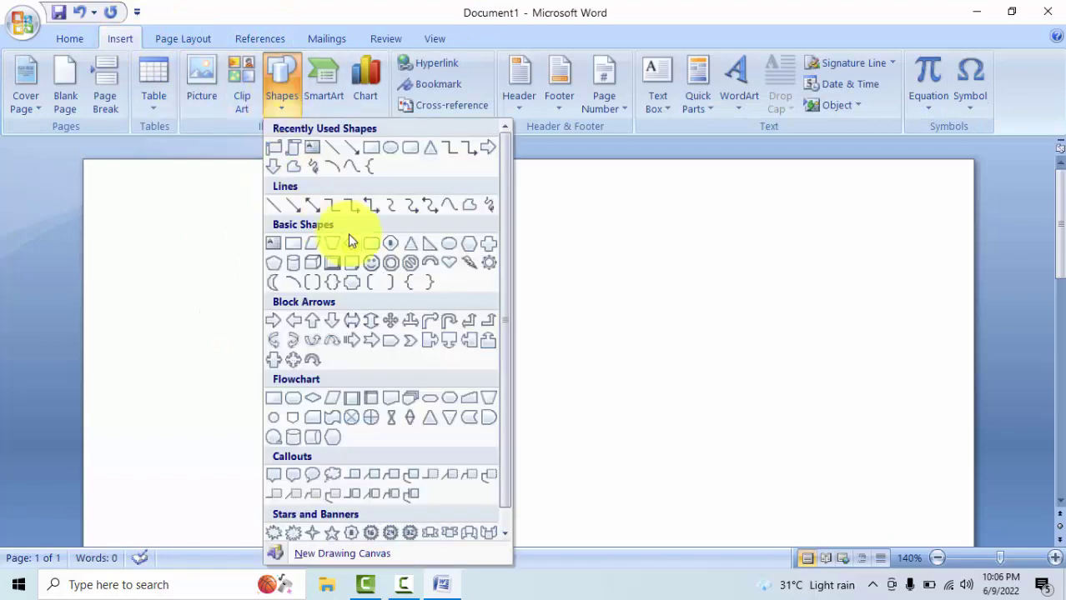
click(276, 285)
mouse_move(196, 236)
mouse_down()
mouse_move(364, 407)
mouse_move(309, 438)
mouse_up()
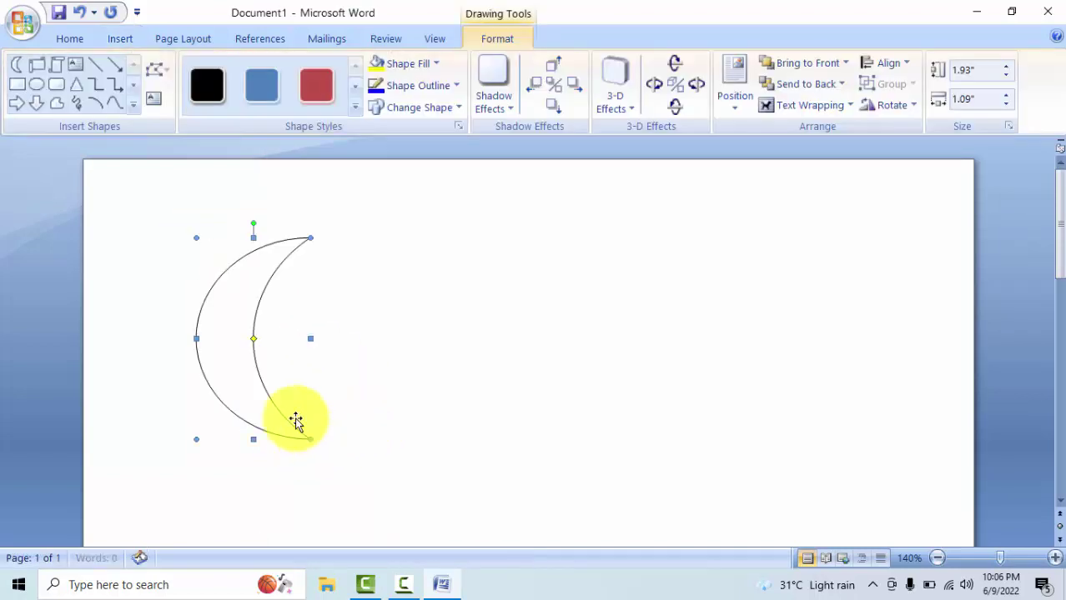
Step: Give the moon a 2¼ pt dotted outline, then delete it
click(402, 93)
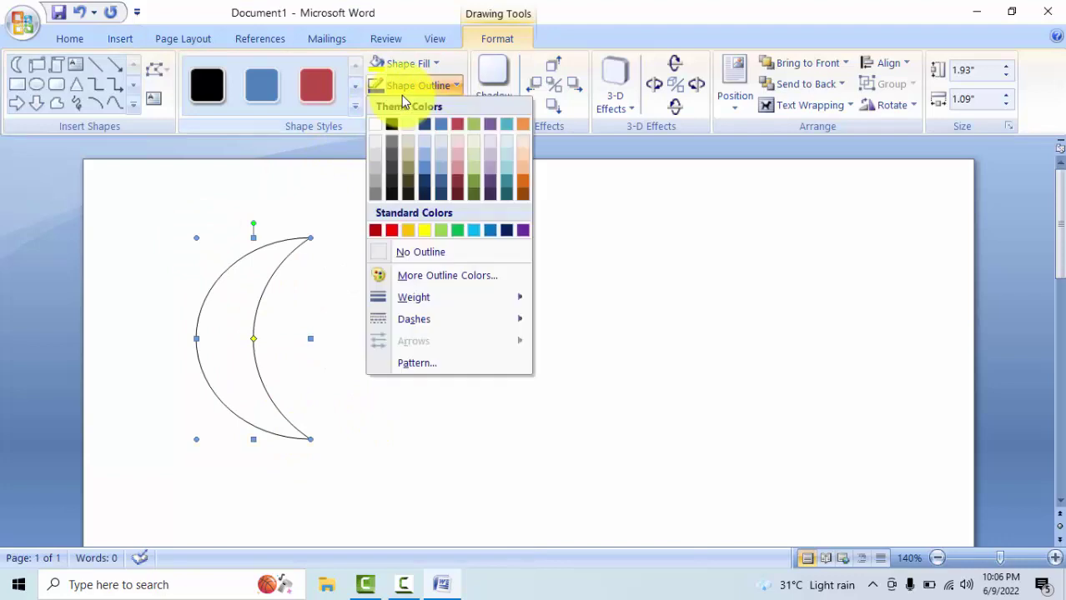
mouse_move(511, 298)
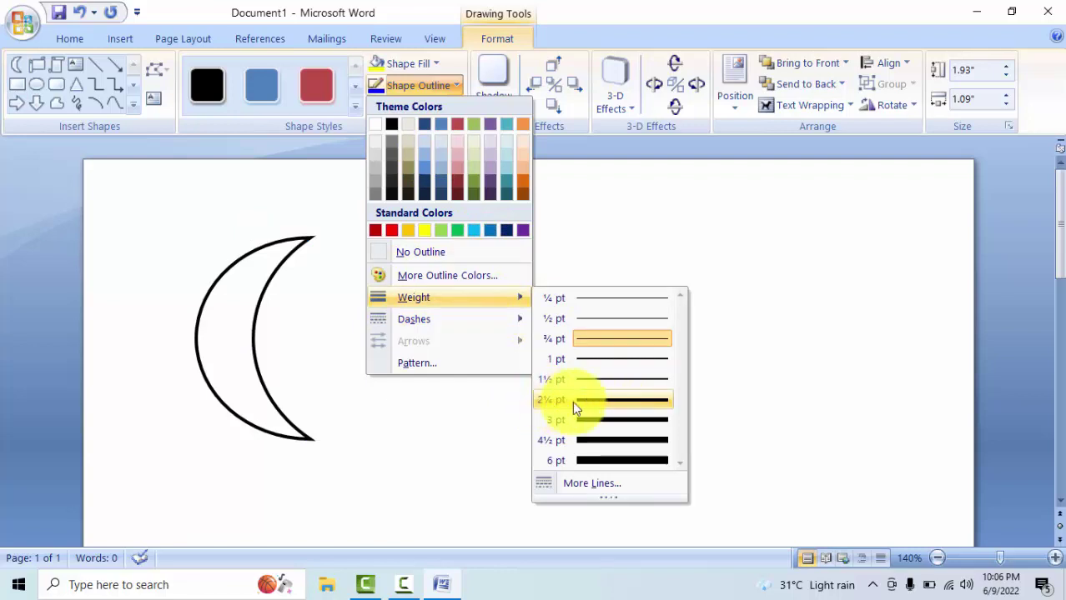
click(580, 403)
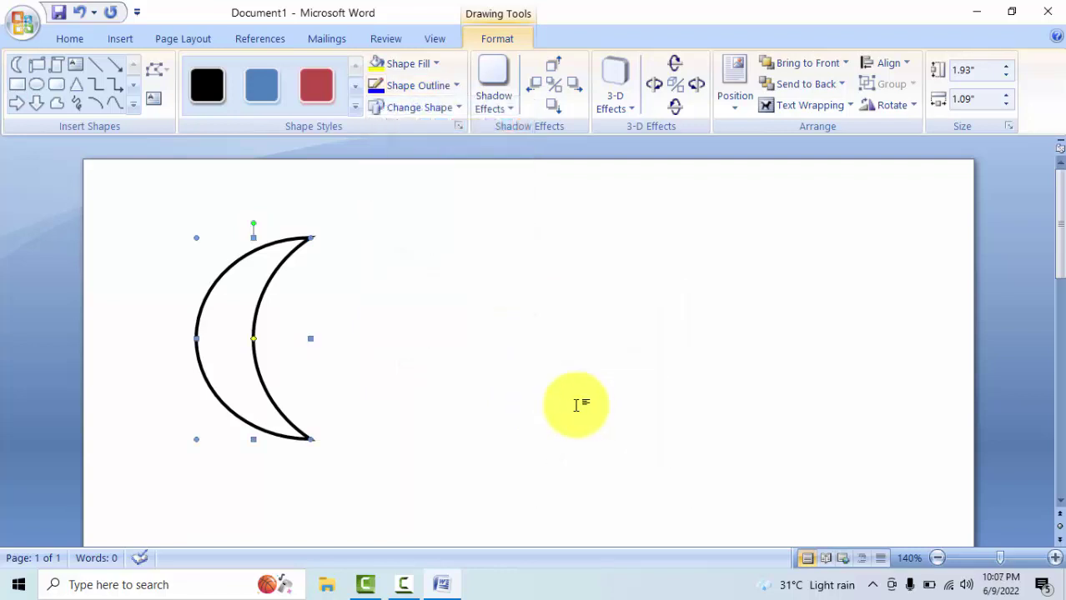
click(443, 90)
click(404, 87)
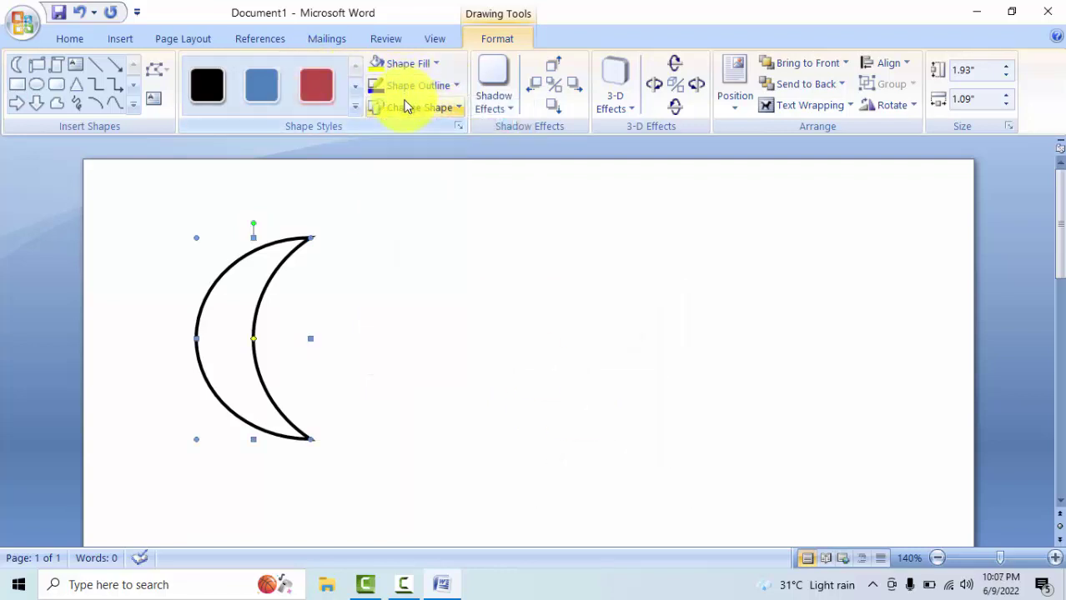
click(408, 93)
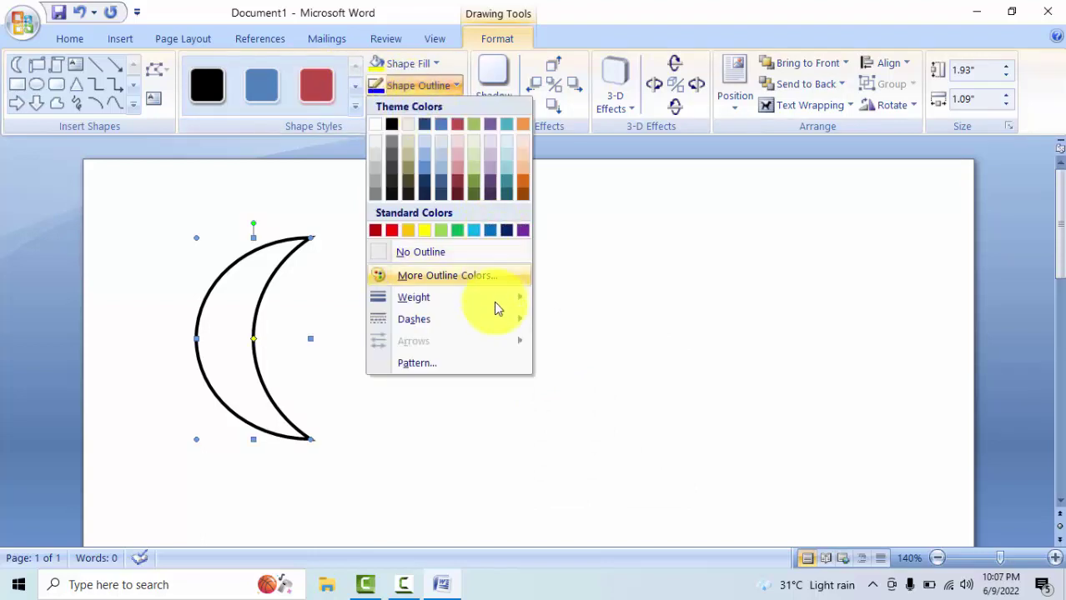
mouse_move(494, 319)
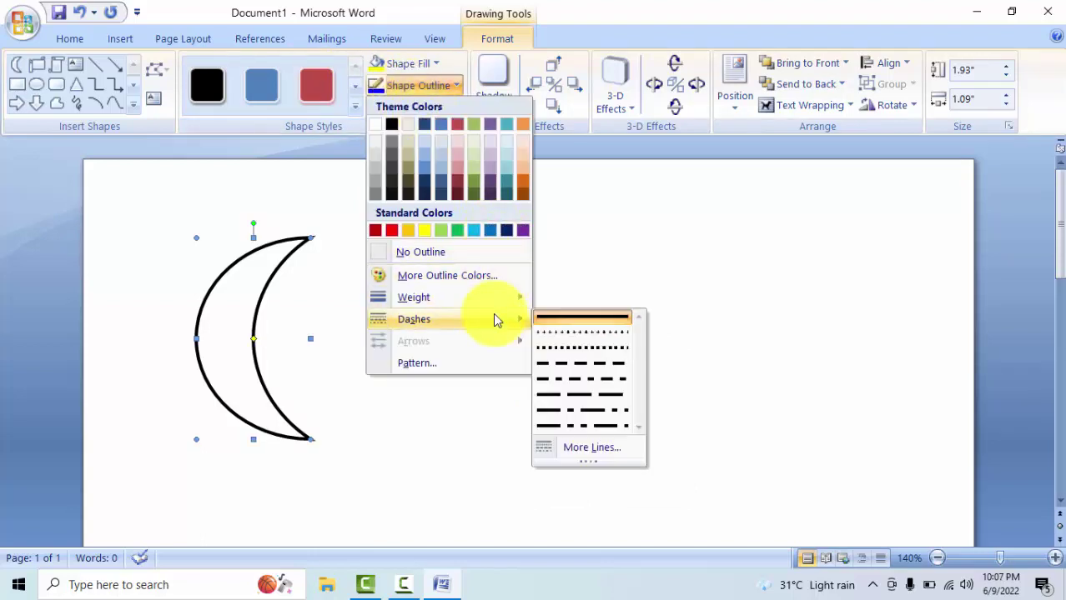
click(549, 342)
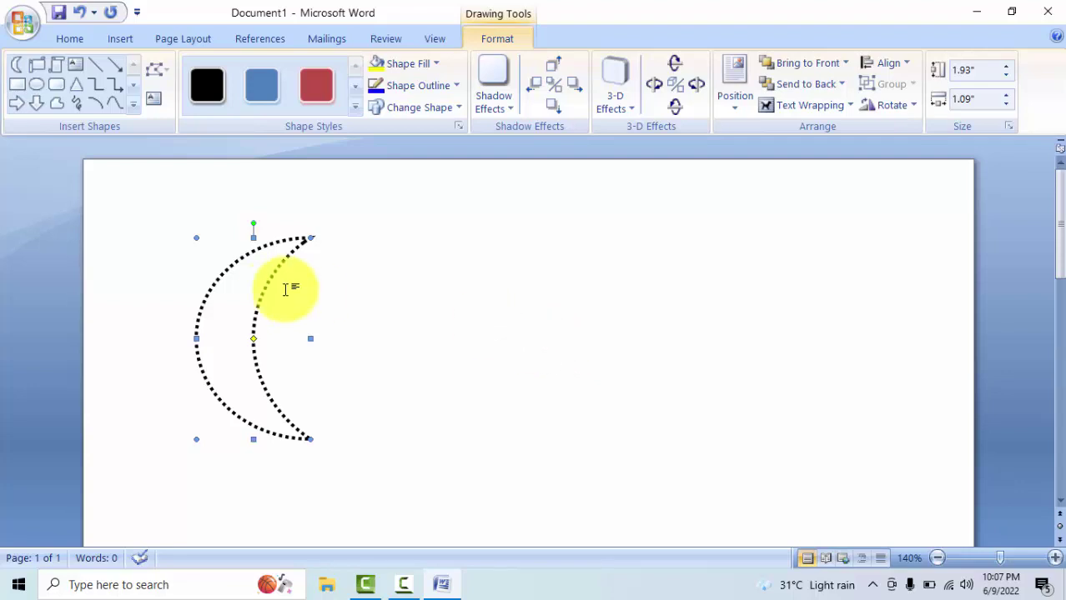
key(Delete)
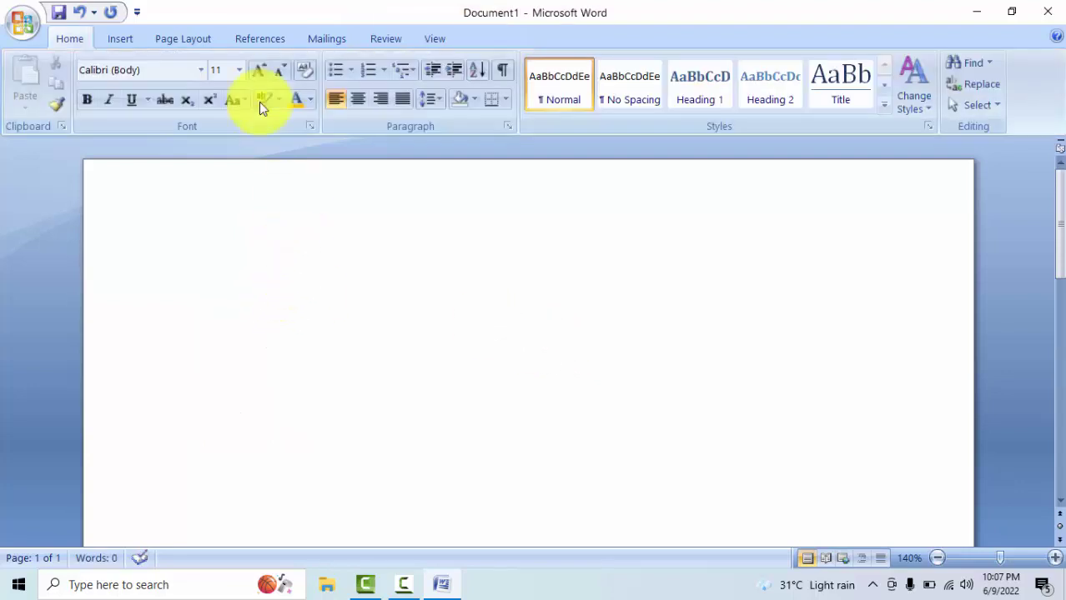
Step: Draw a five-point star on the left of the page
click(137, 40)
click(281, 95)
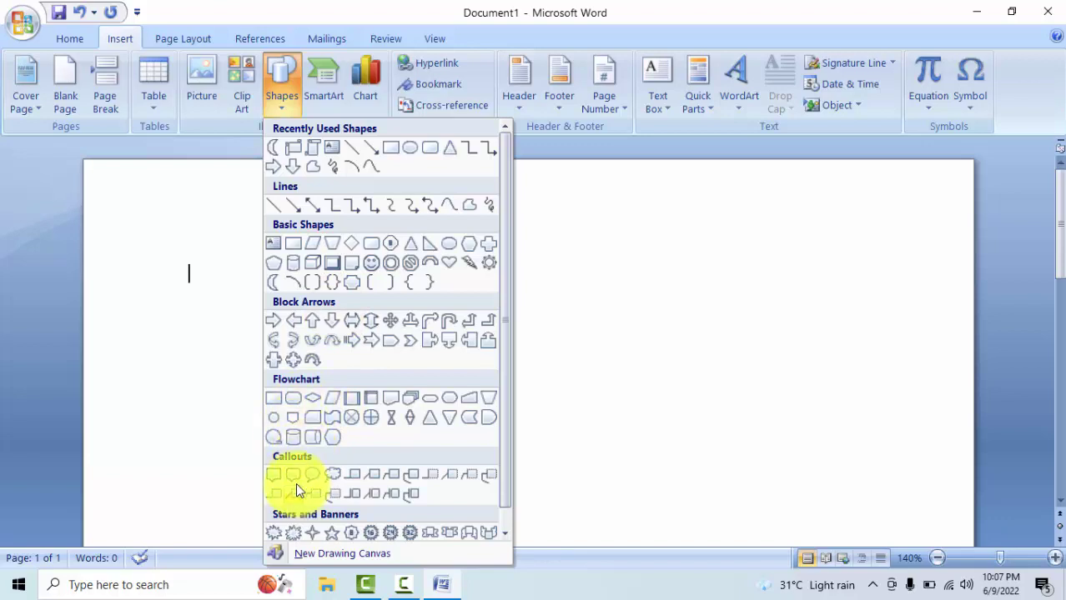
click(331, 533)
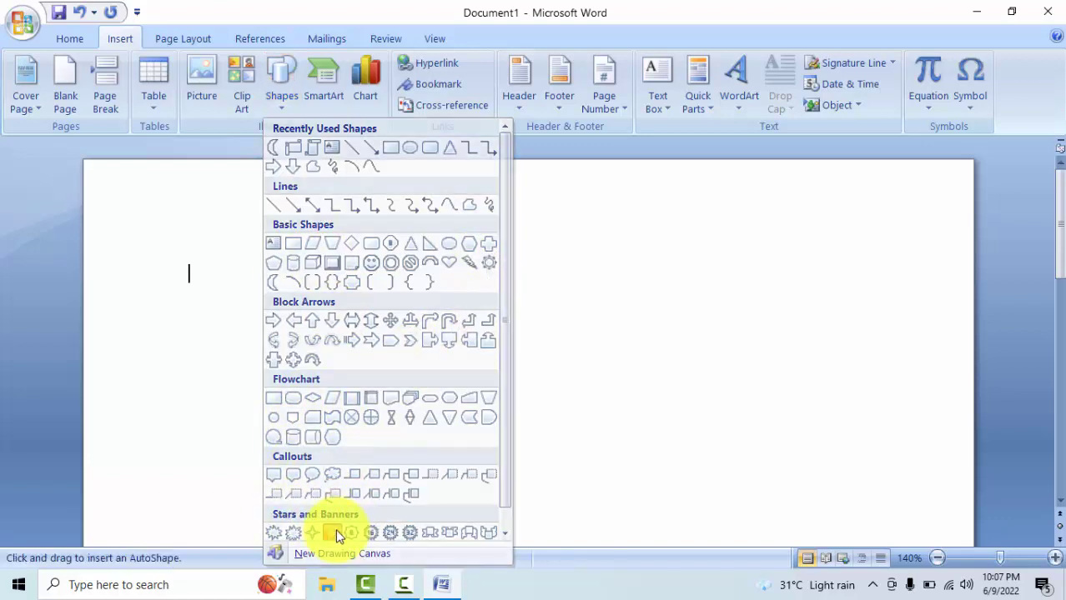
drag(215, 254, 380, 397)
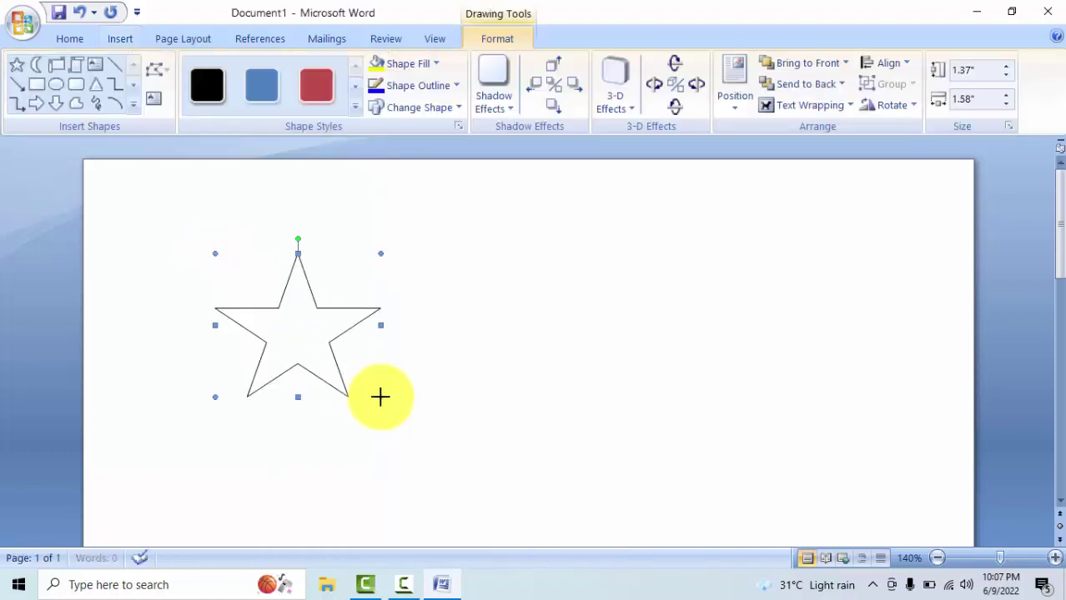
Step: Give the star a 3 pt double-line outline through More Lines, then delete it
click(445, 86)
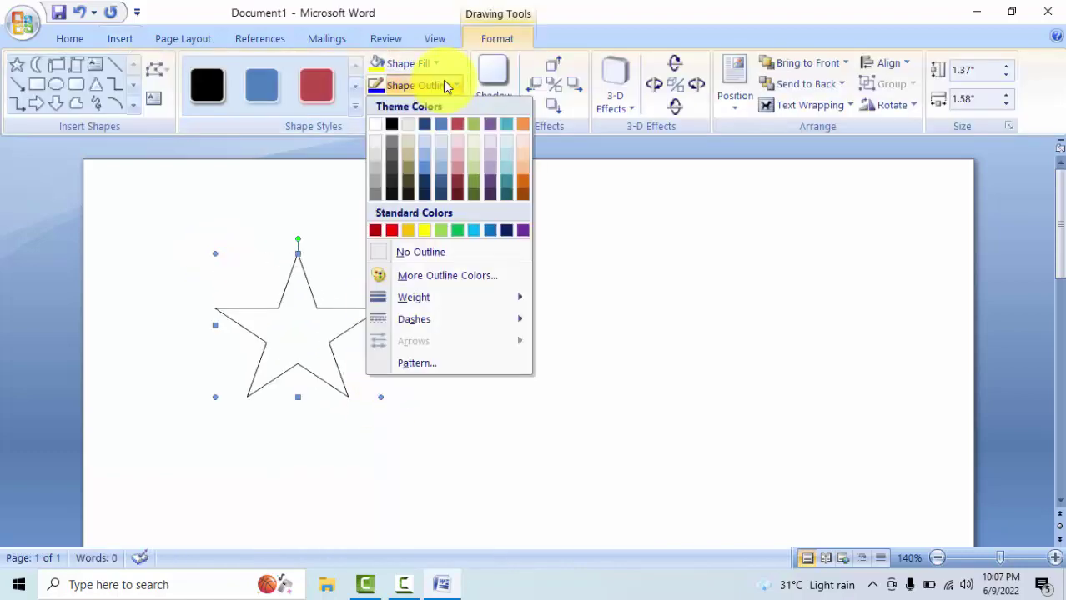
mouse_move(509, 322)
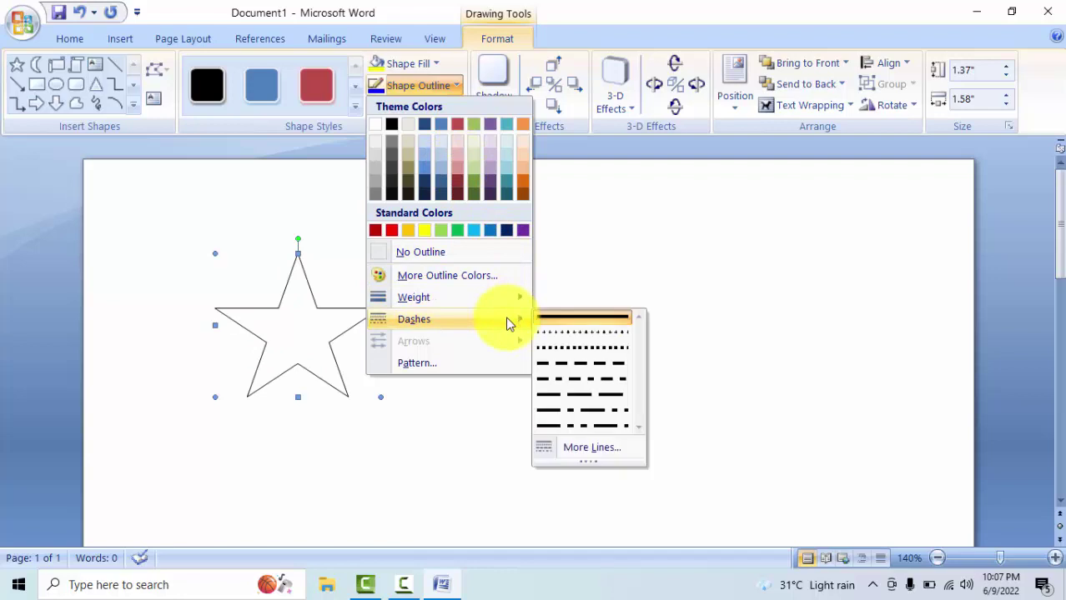
click(583, 450)
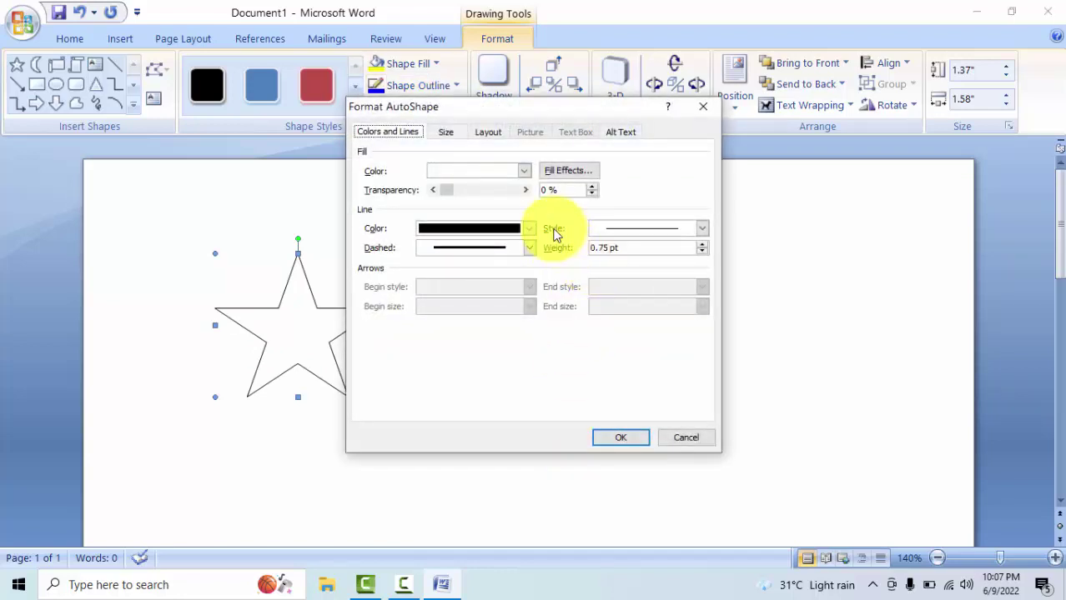
click(594, 228)
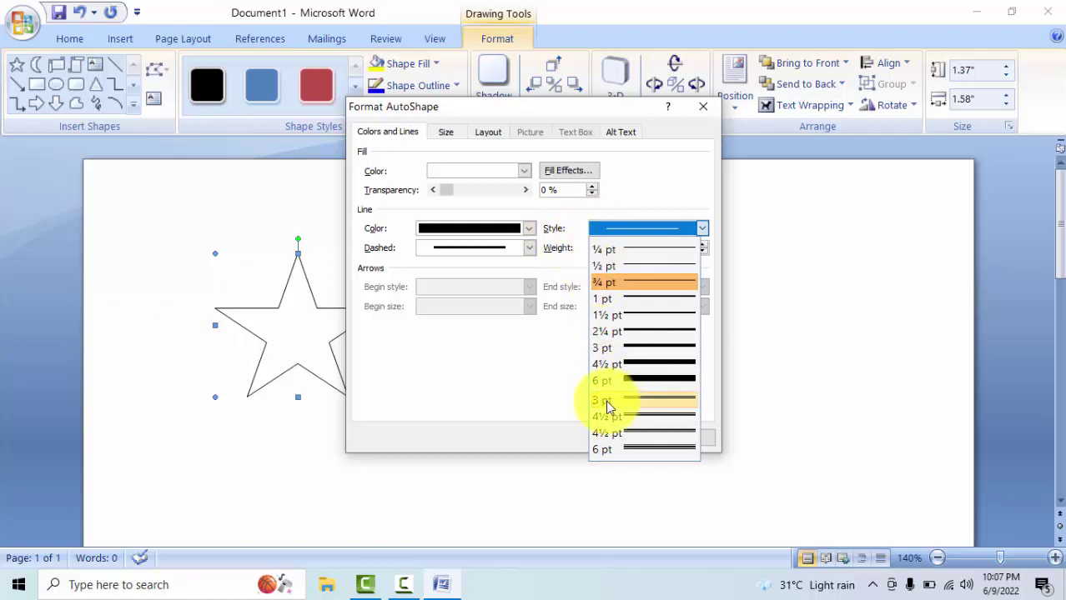
click(631, 401)
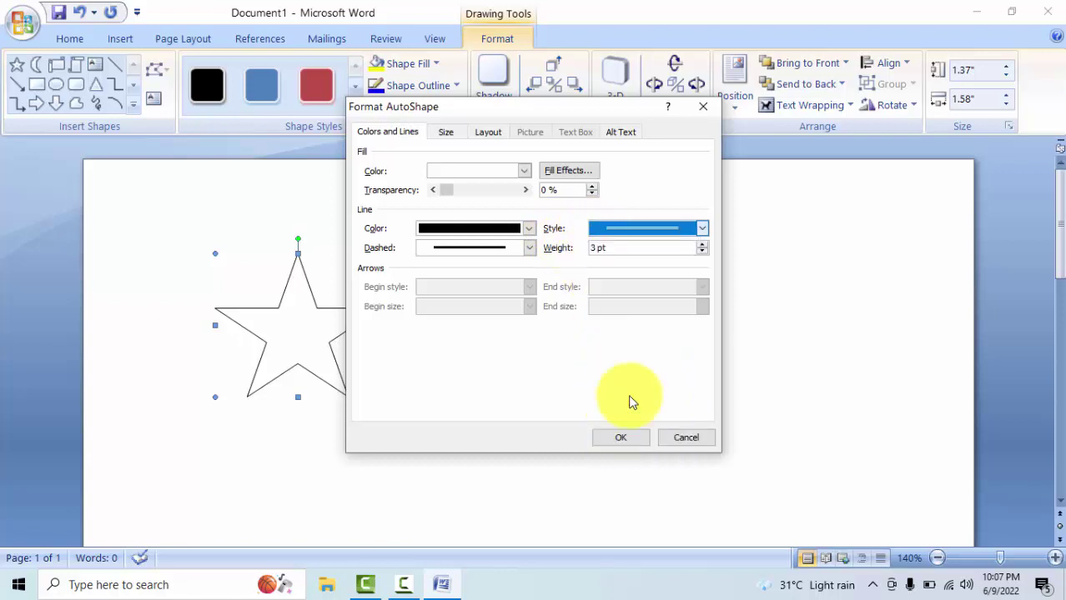
click(621, 438)
click(399, 375)
click(355, 312)
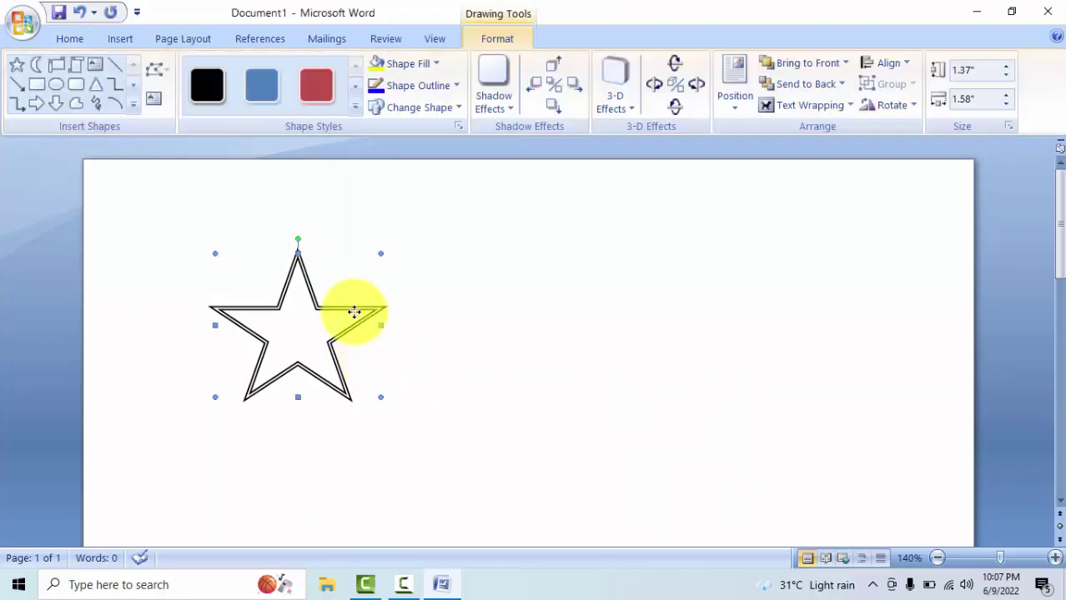
key(Delete)
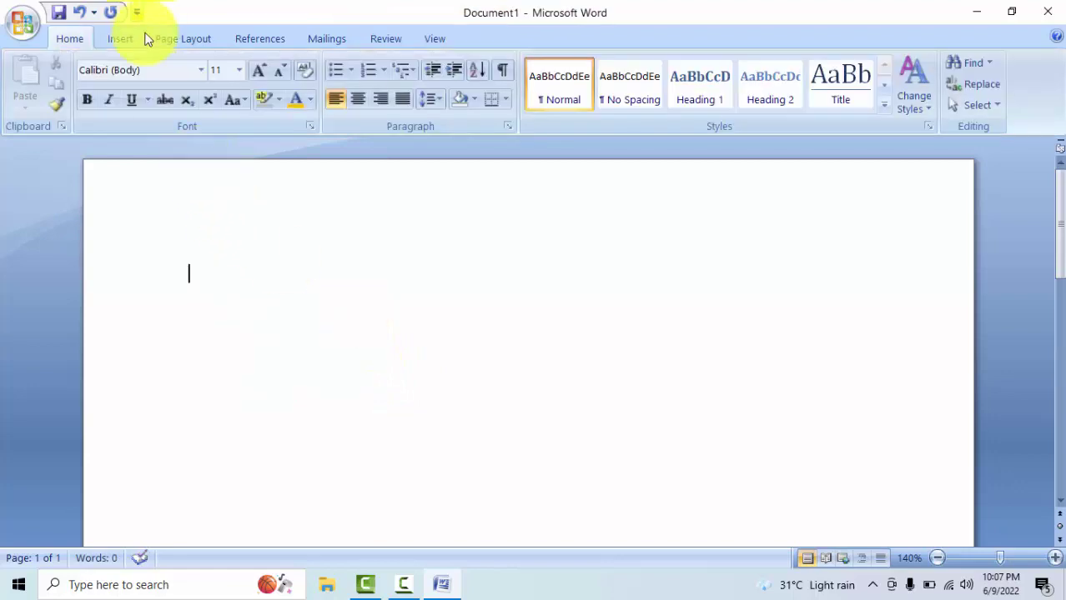
Step: Draw a rounded rectangle near the top left of the page
click(134, 39)
click(275, 83)
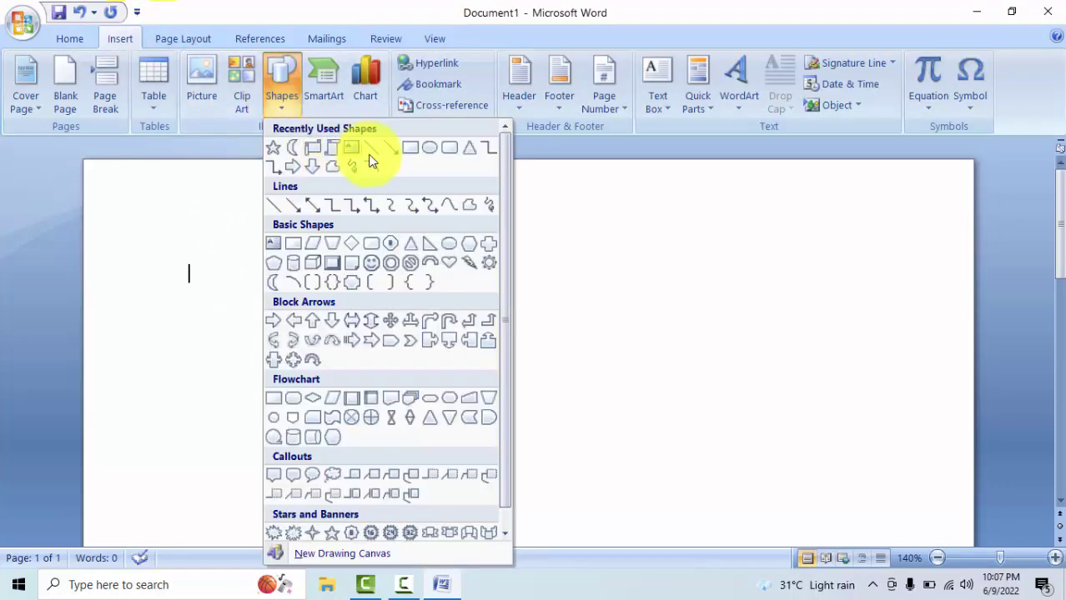
click(446, 156)
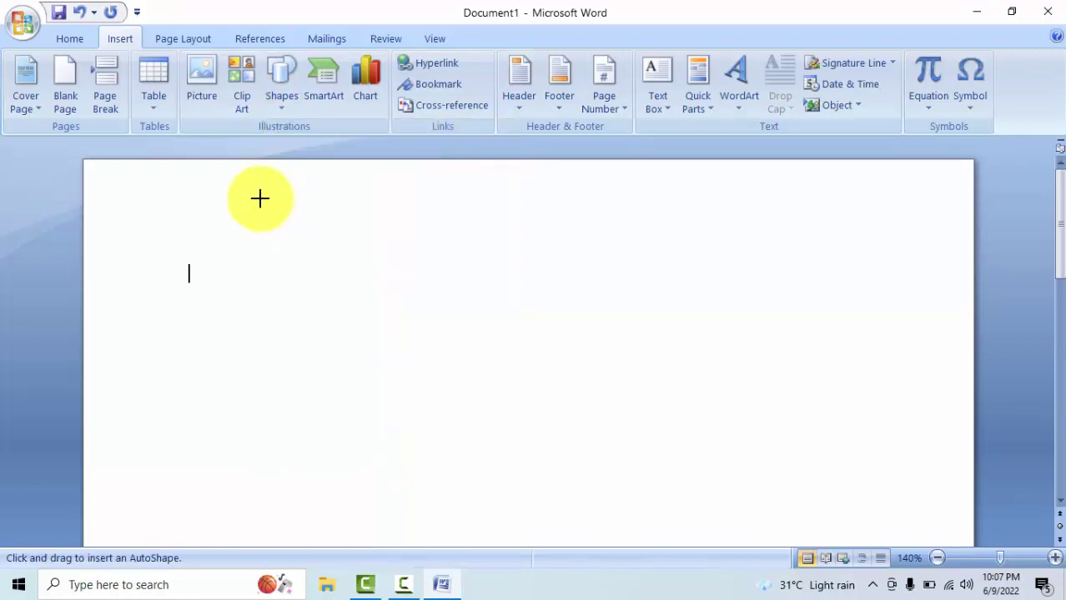
drag(201, 245, 496, 372)
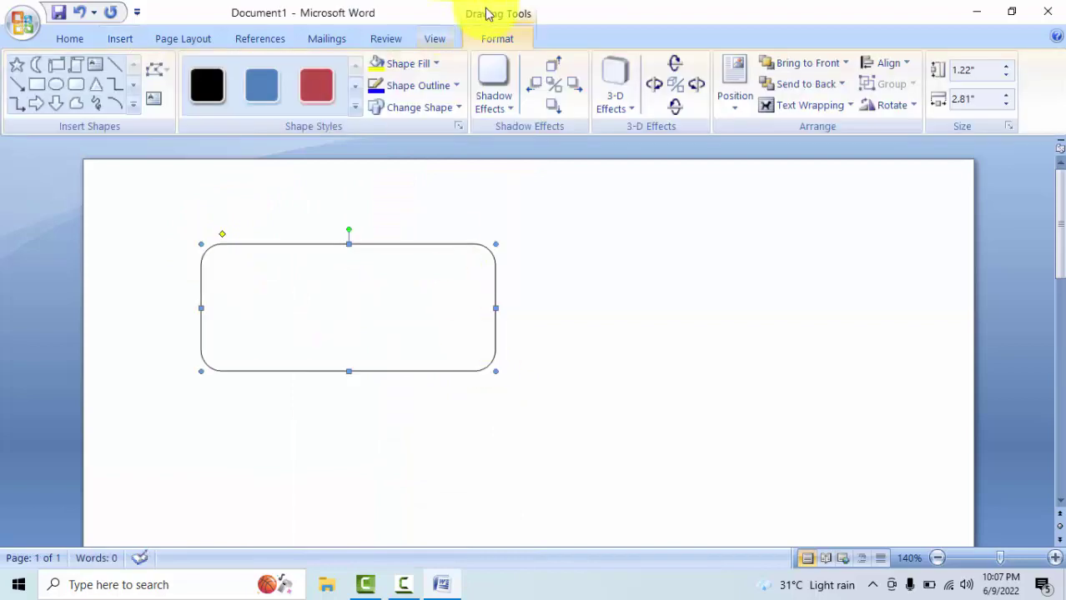
Step: Give the rounded rectangle a 2¼ pt outline, then delete it
click(417, 85)
mouse_move(518, 307)
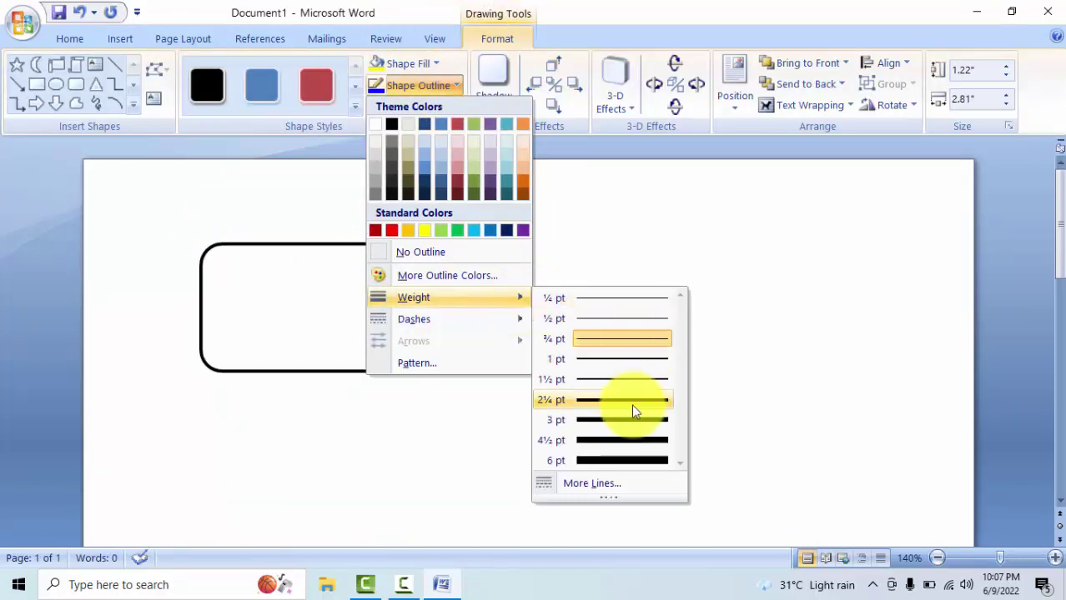
click(629, 403)
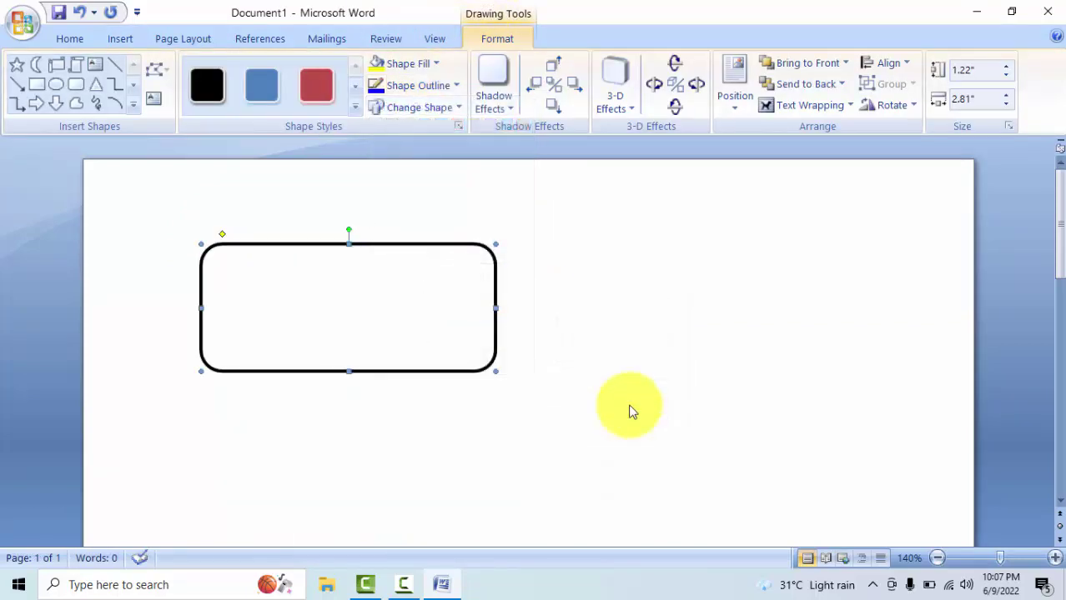
key(Delete)
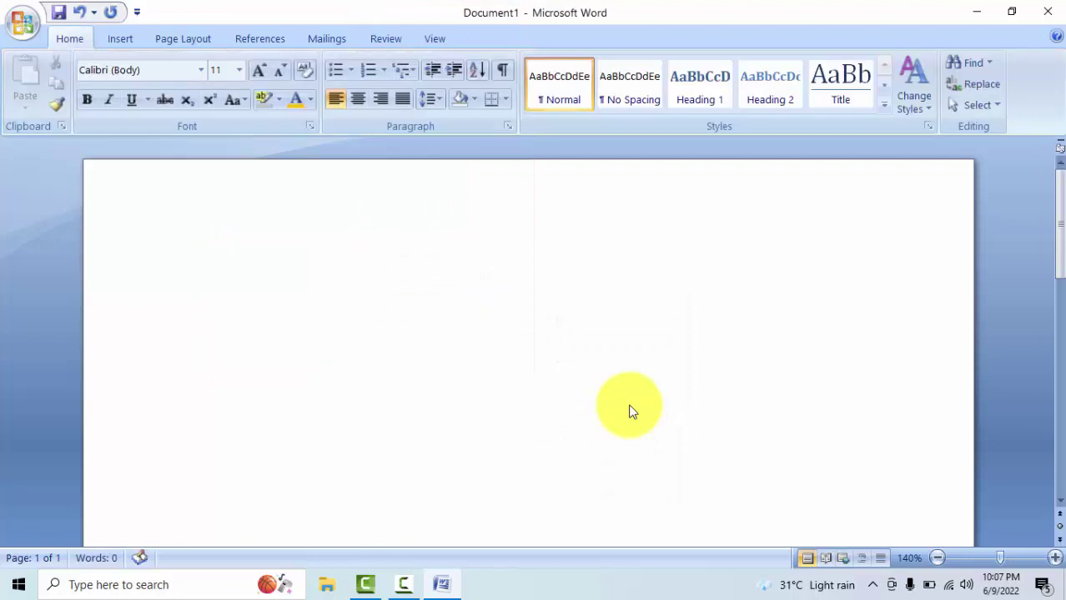
Step: Draw a tall left brace with a matching right brace beside it
click(130, 37)
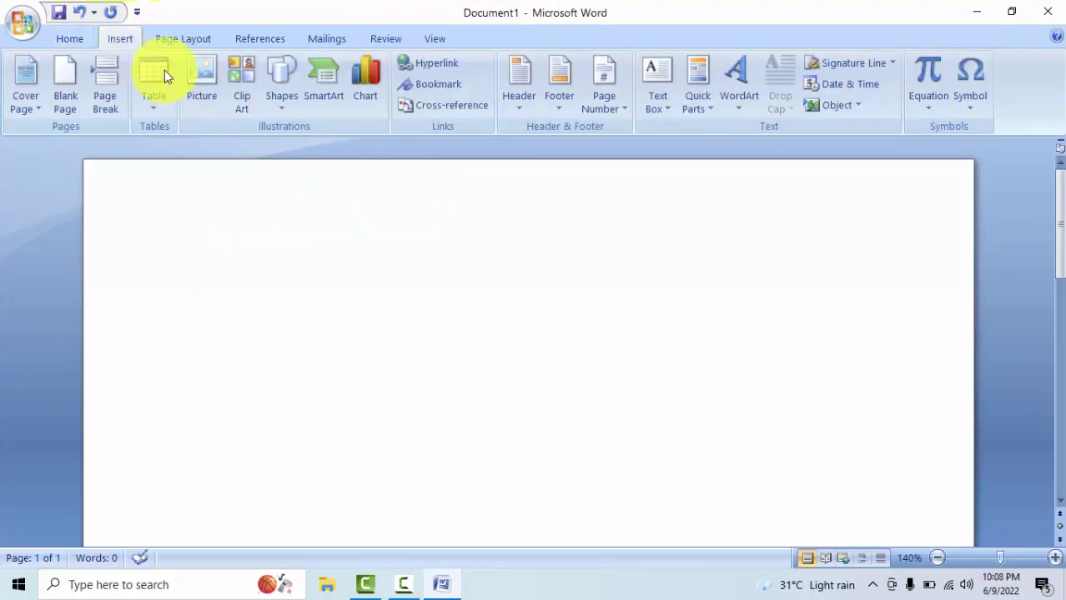
click(286, 99)
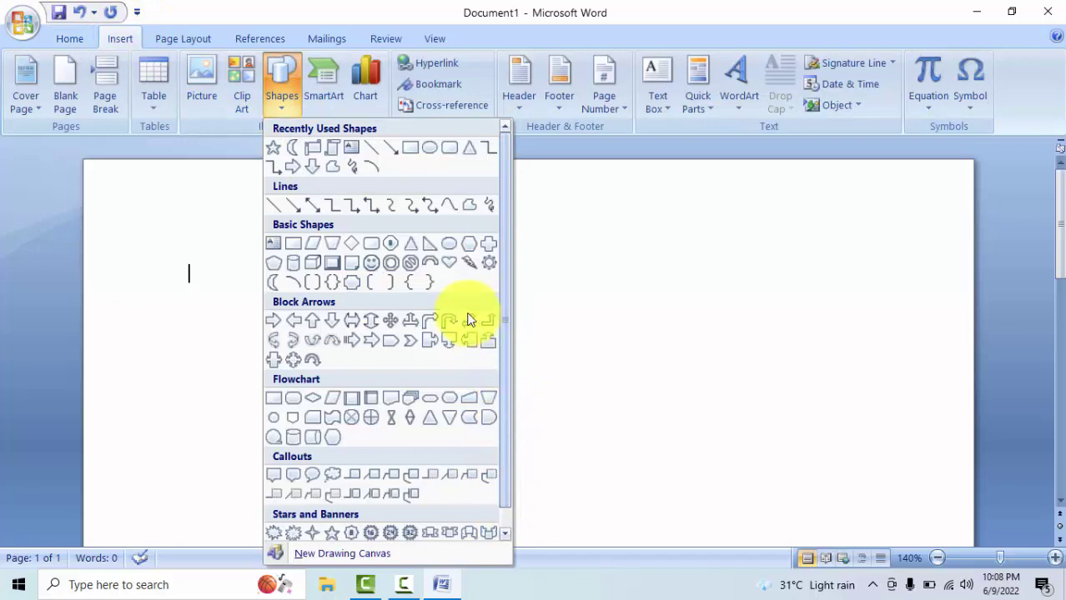
click(409, 283)
drag(215, 215, 270, 443)
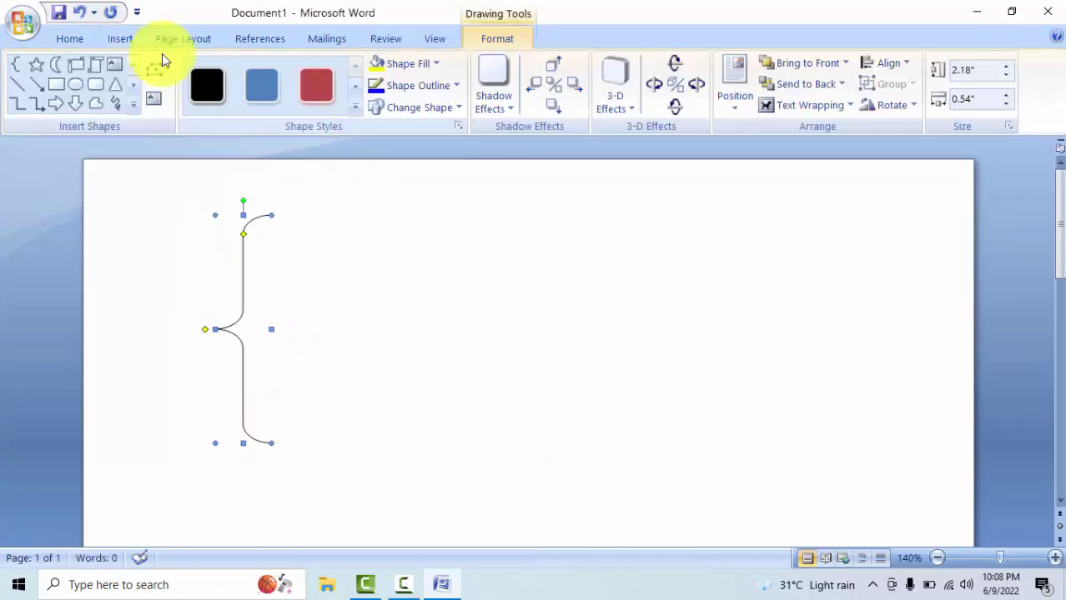
click(121, 39)
click(283, 90)
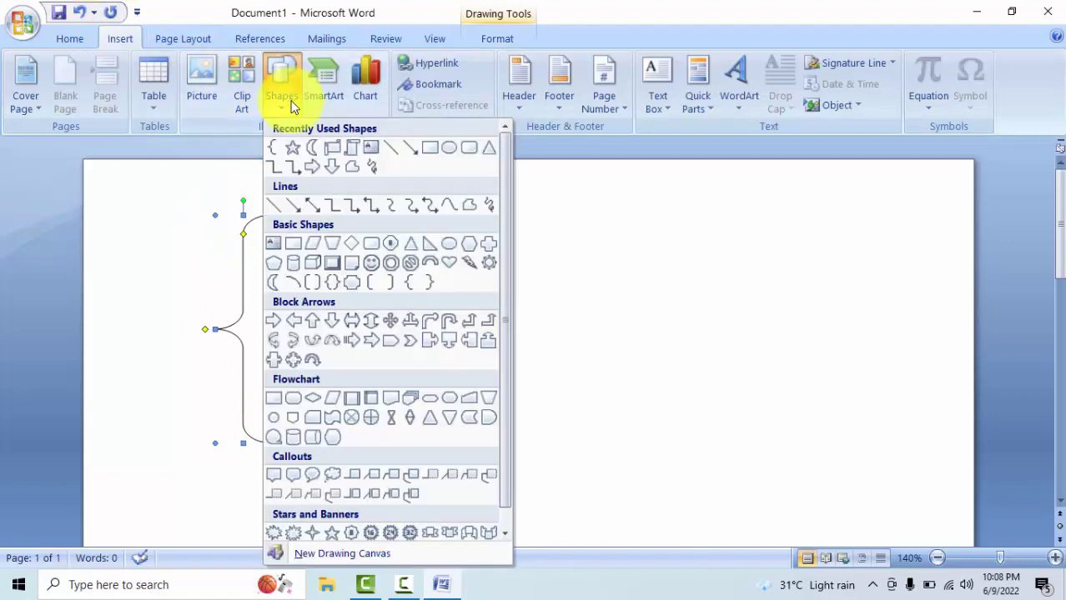
click(428, 281)
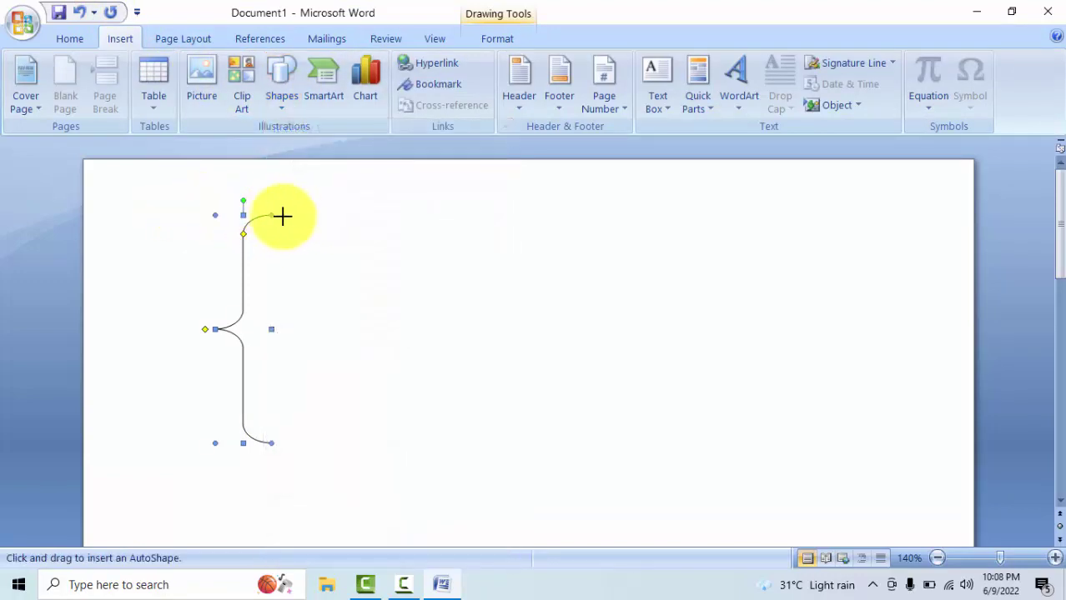
drag(283, 215, 356, 443)
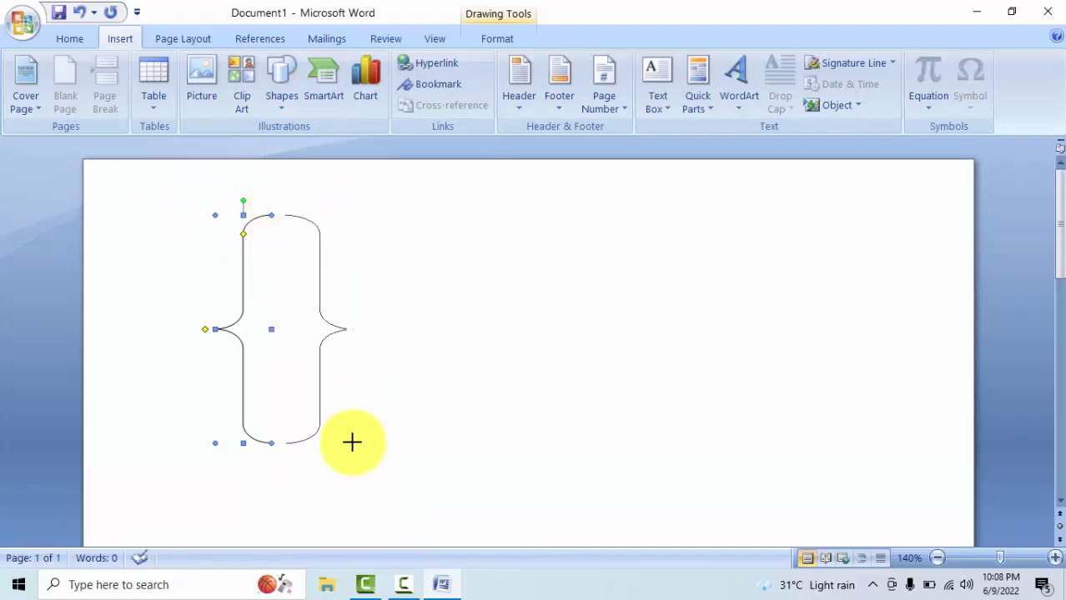
drag(351, 442, 351, 442)
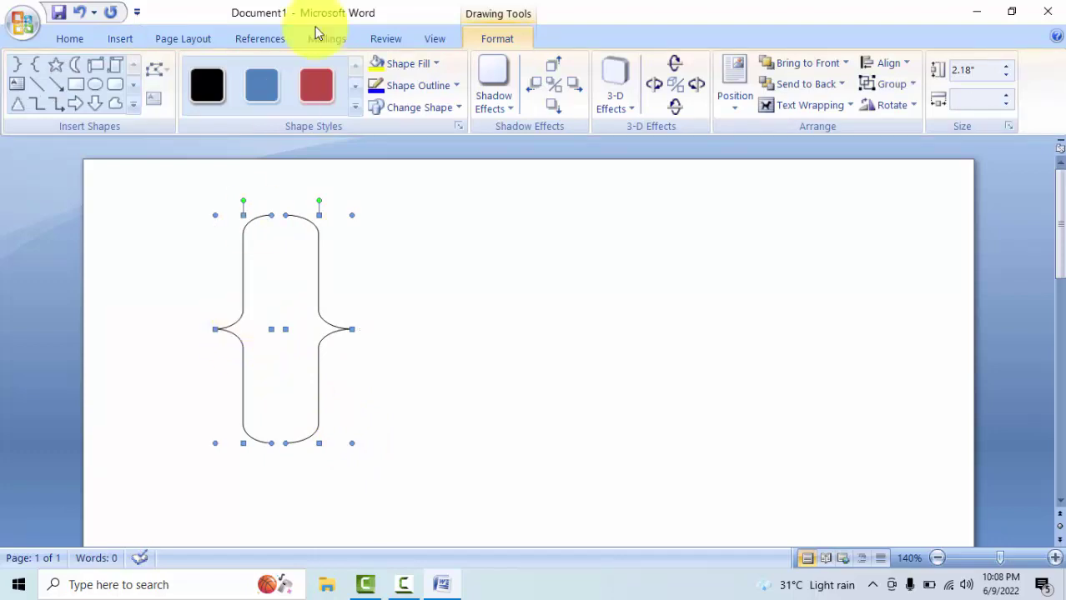
Step: Give the braces a 2¼ pt outline, then delete both braces
click(415, 85)
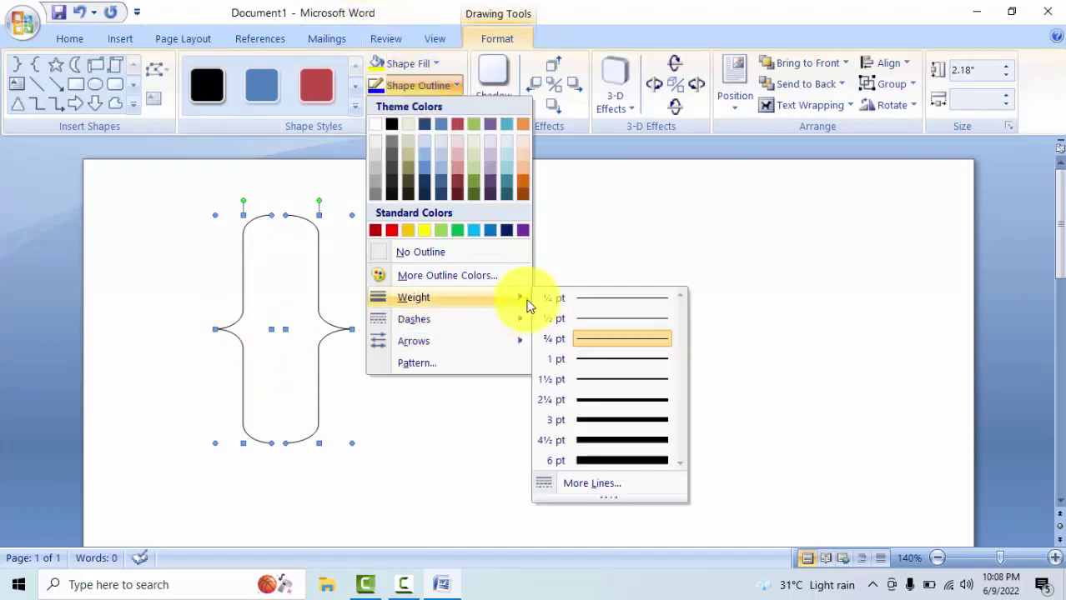
click(580, 400)
click(431, 307)
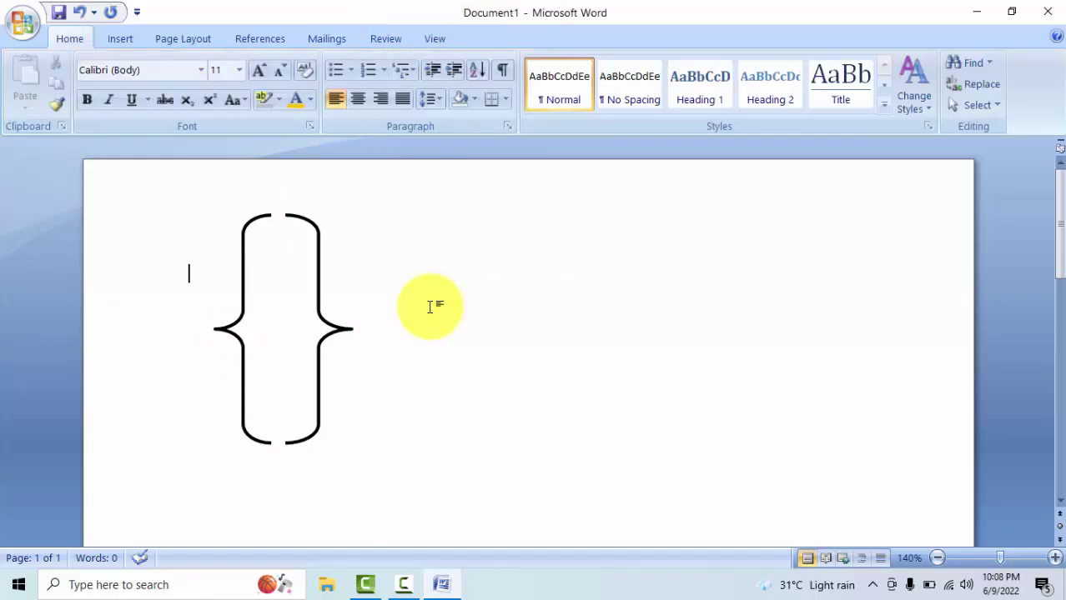
key(Delete)
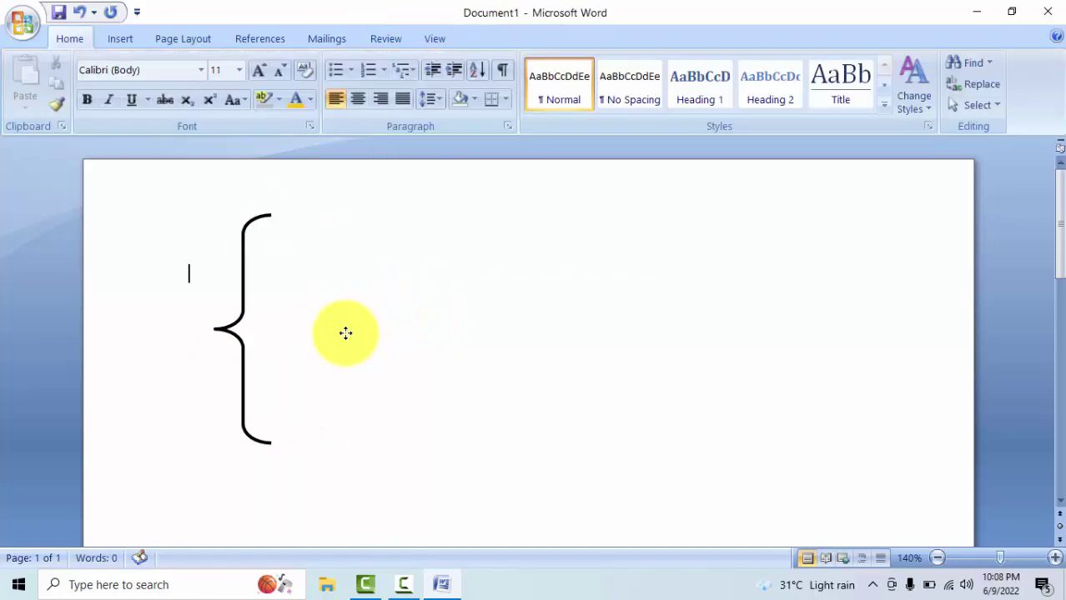
click(243, 314)
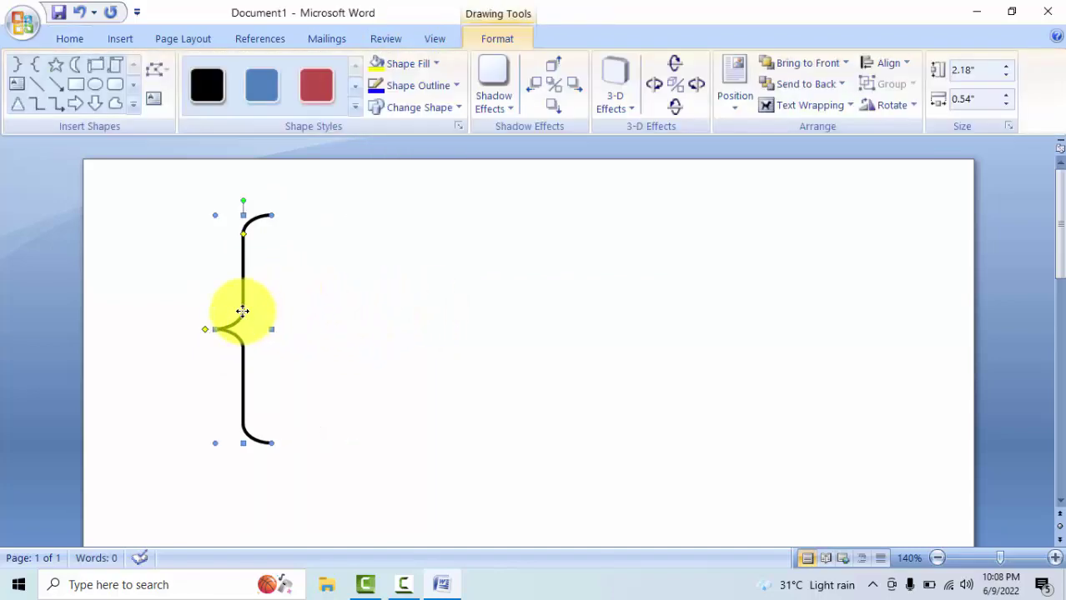
key(Delete)
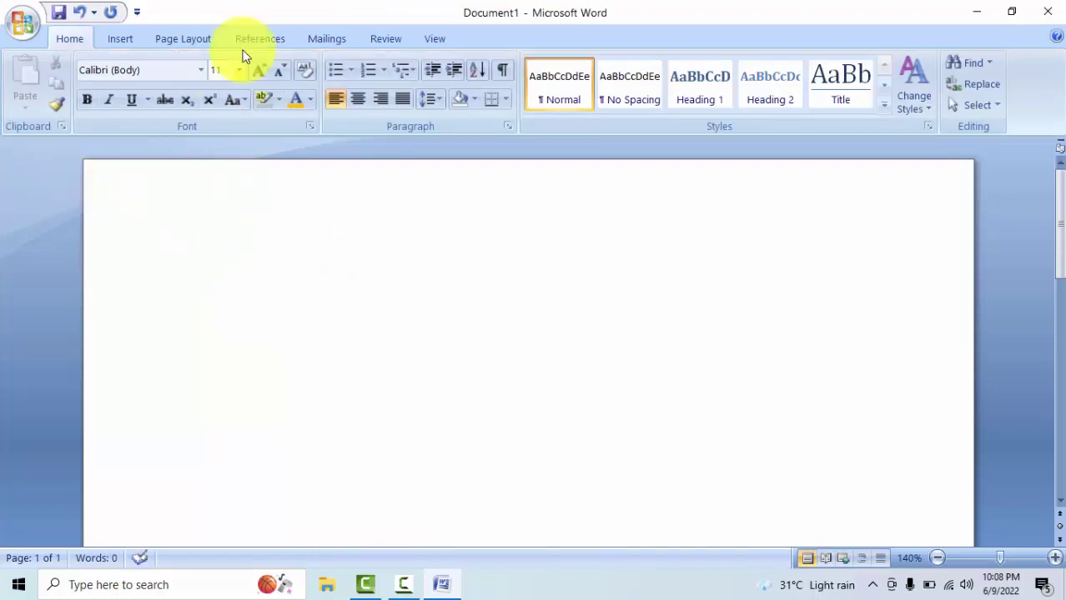
Step: Draw a cylinder near the page's top left, then undo it
click(120, 40)
click(282, 87)
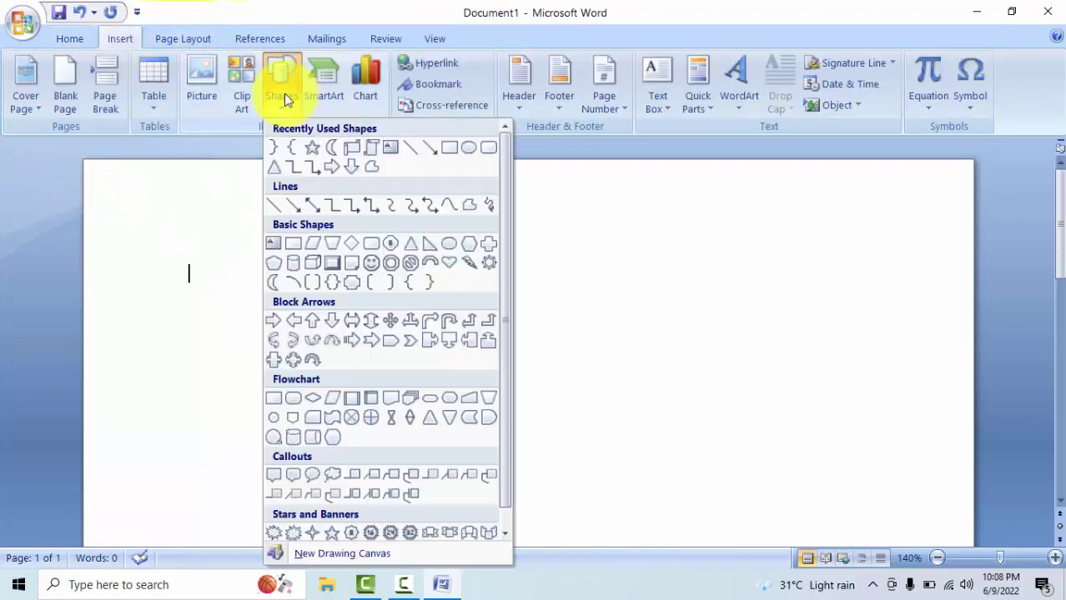
click(293, 437)
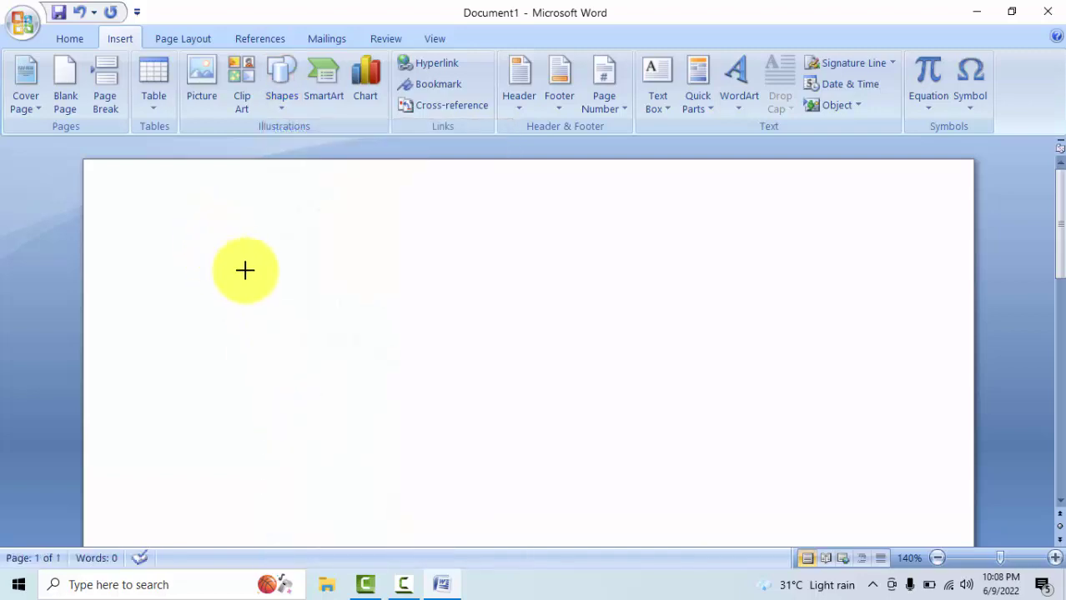
mouse_move(211, 228)
mouse_down()
mouse_move(396, 452)
mouse_move(374, 478)
mouse_up()
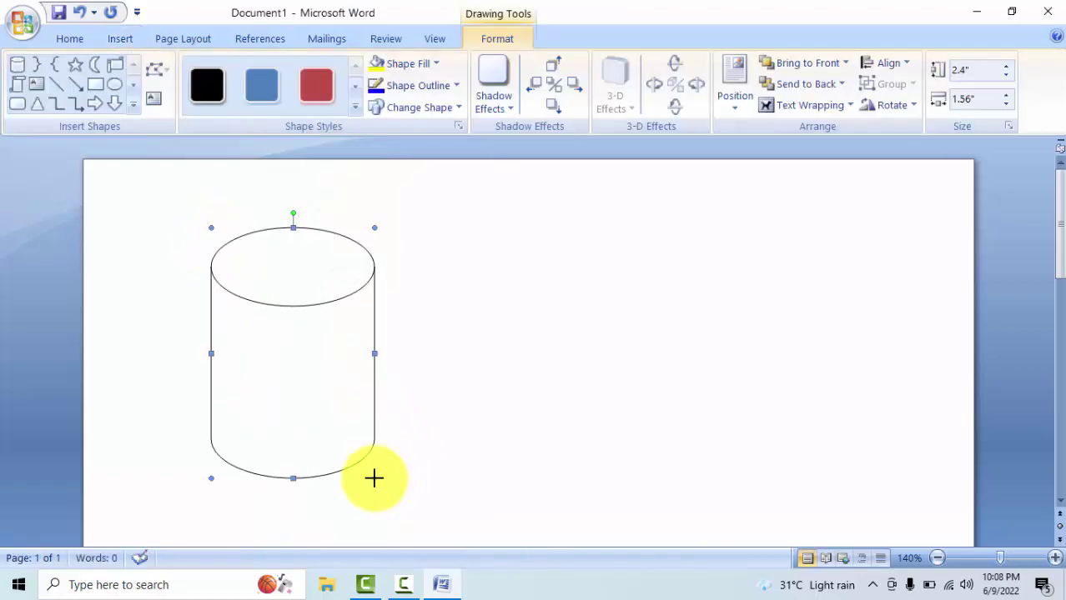
key(ctrl+z)
Step: Open the Clip Art pane, draw a four-way block arrow, then delete it
click(113, 38)
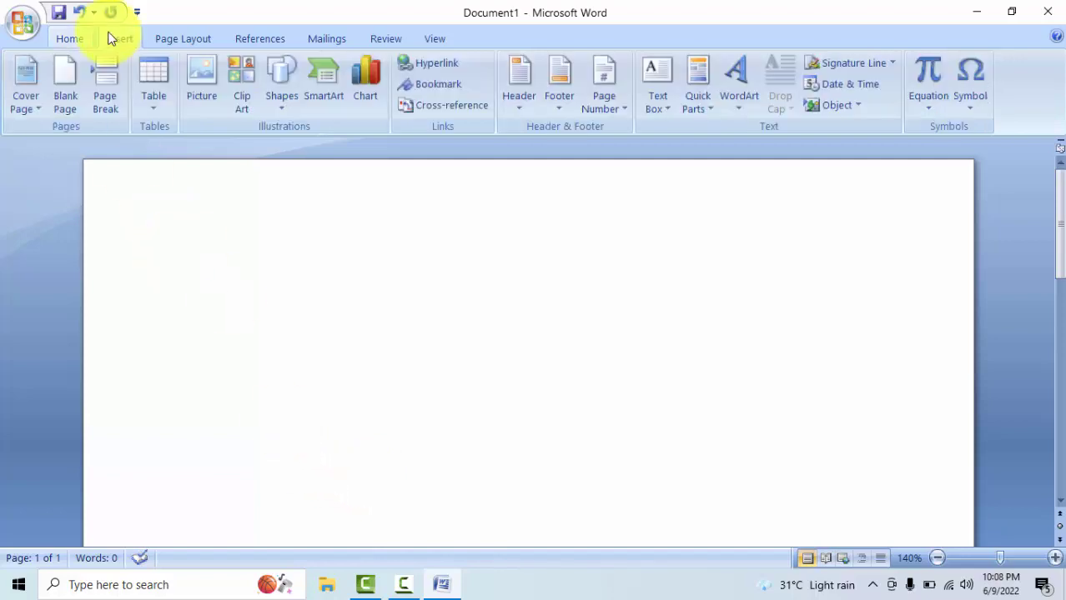
click(252, 78)
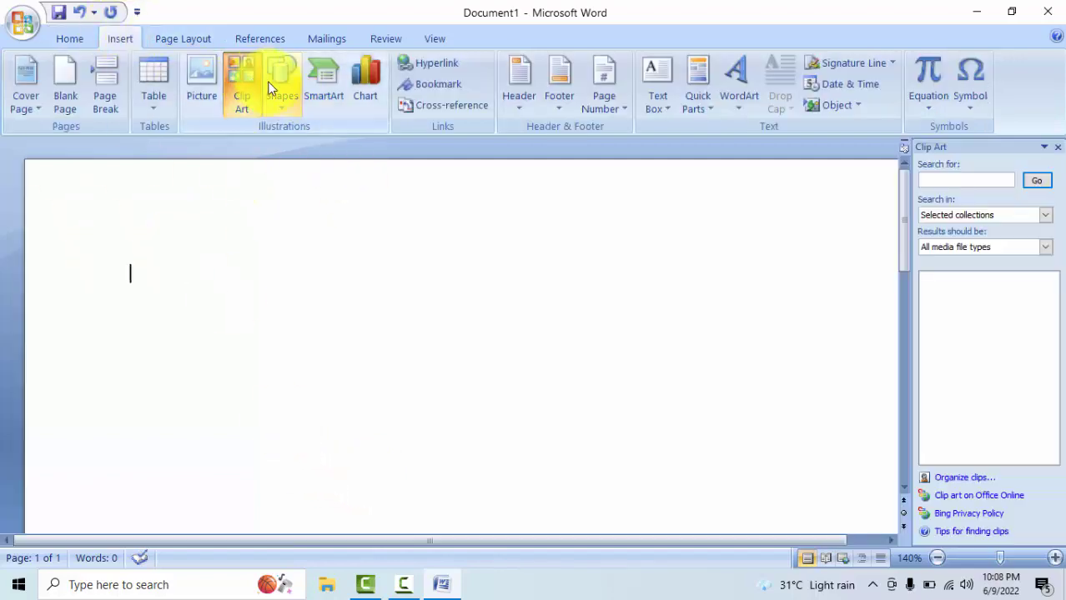
click(276, 83)
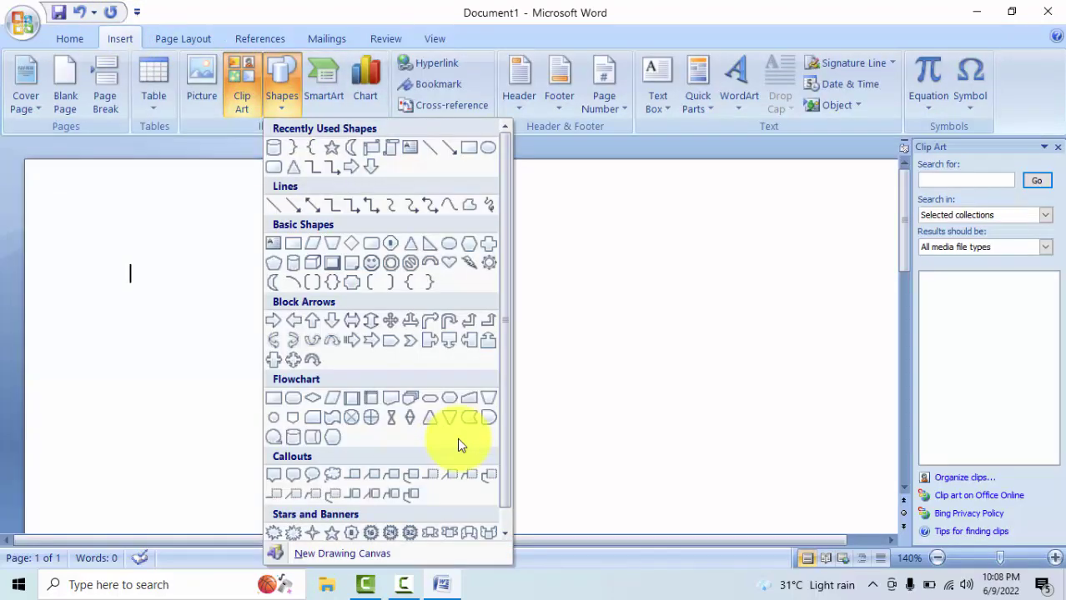
click(294, 356)
drag(139, 229, 387, 429)
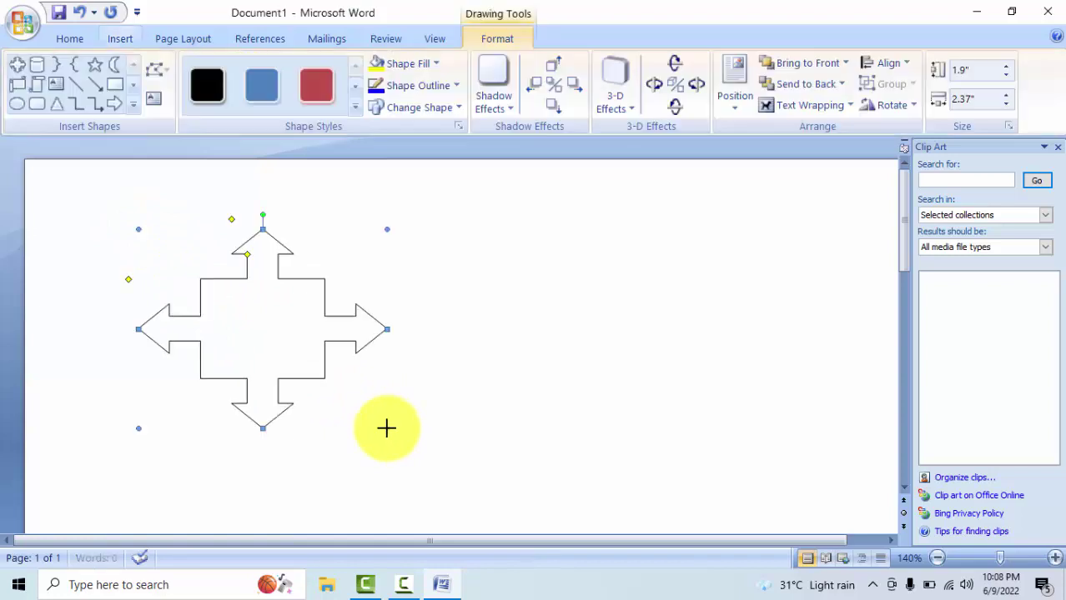
key(Delete)
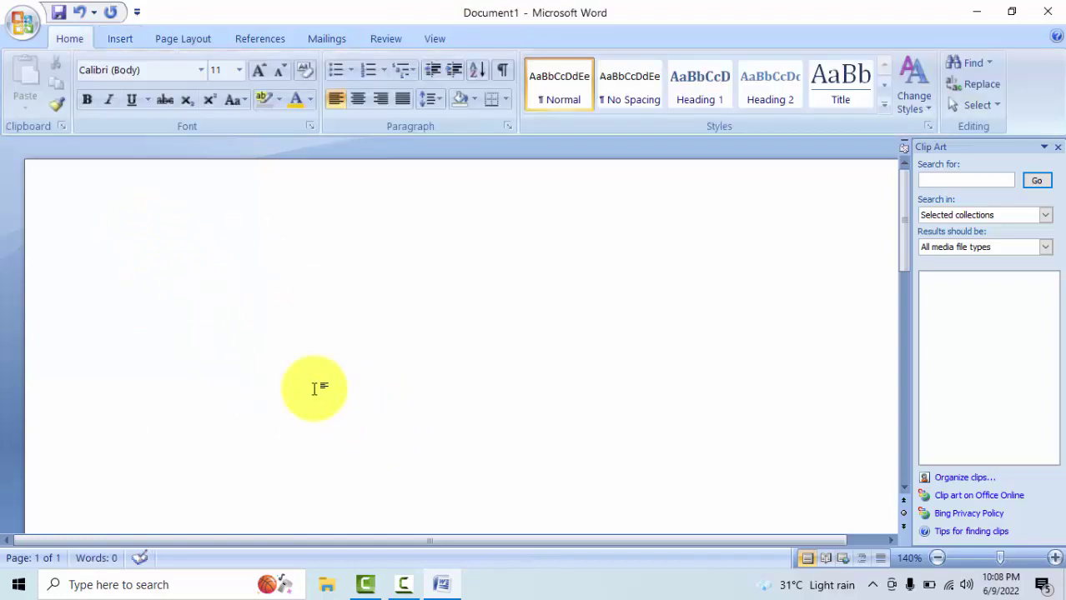
Step: Draw and delete a striped right arrow, then close the Clip Art pane
click(112, 35)
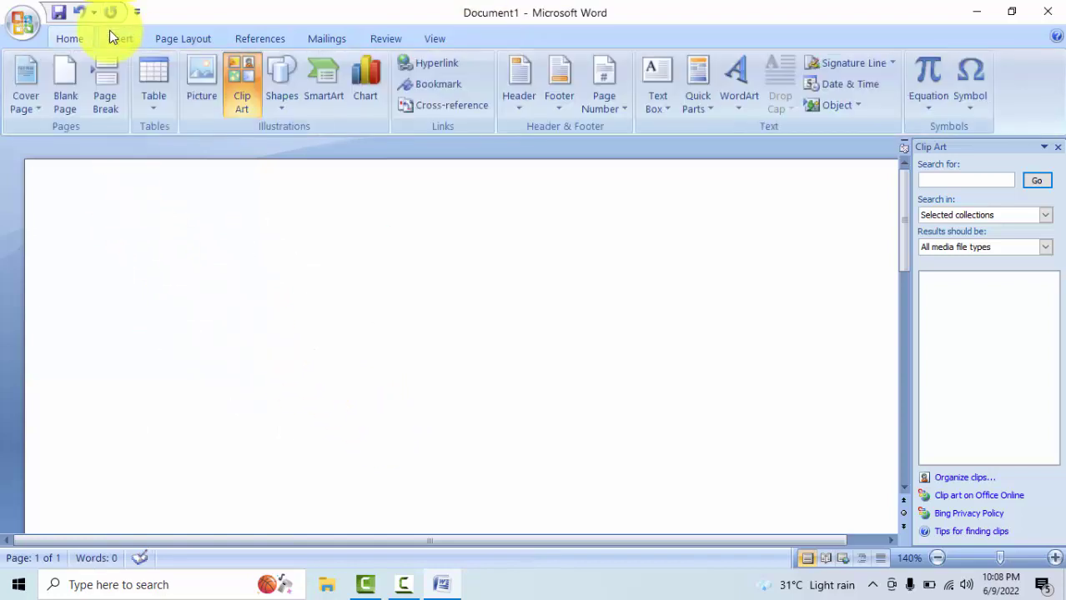
click(275, 100)
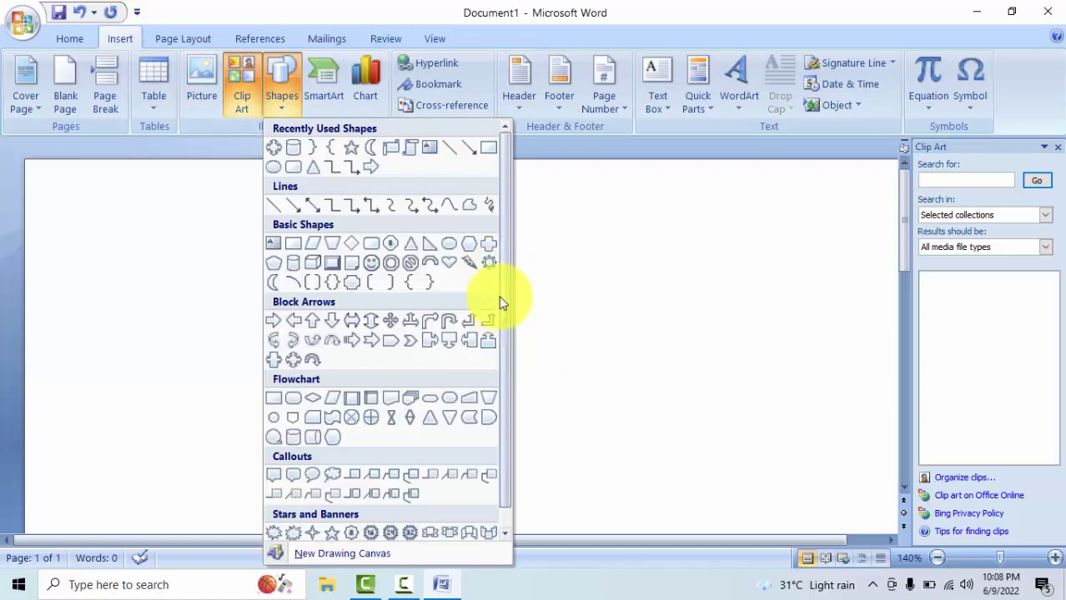
click(349, 334)
drag(184, 245, 433, 357)
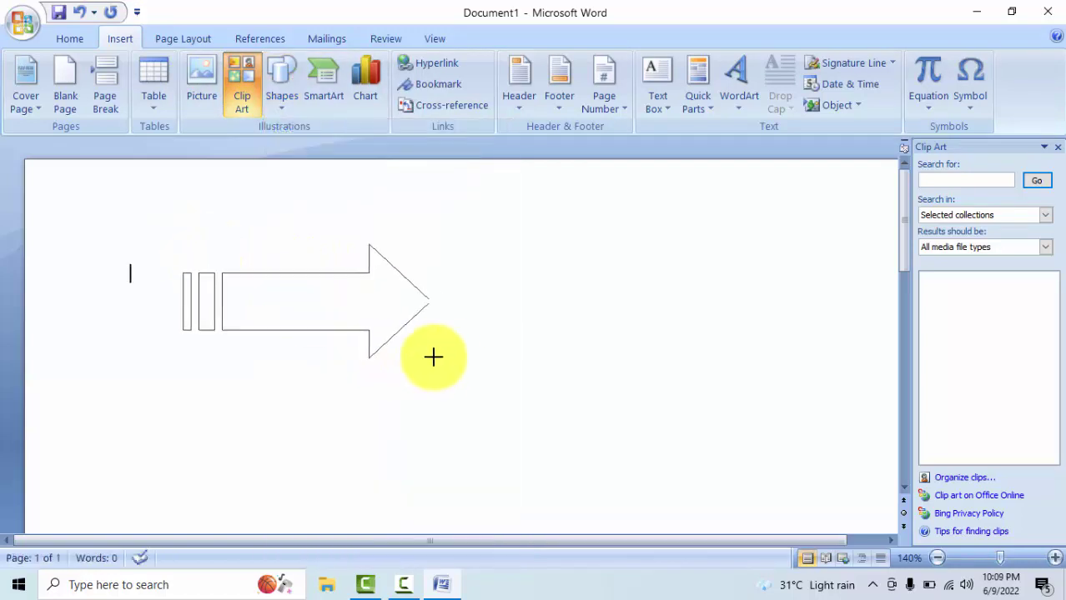
key(Delete)
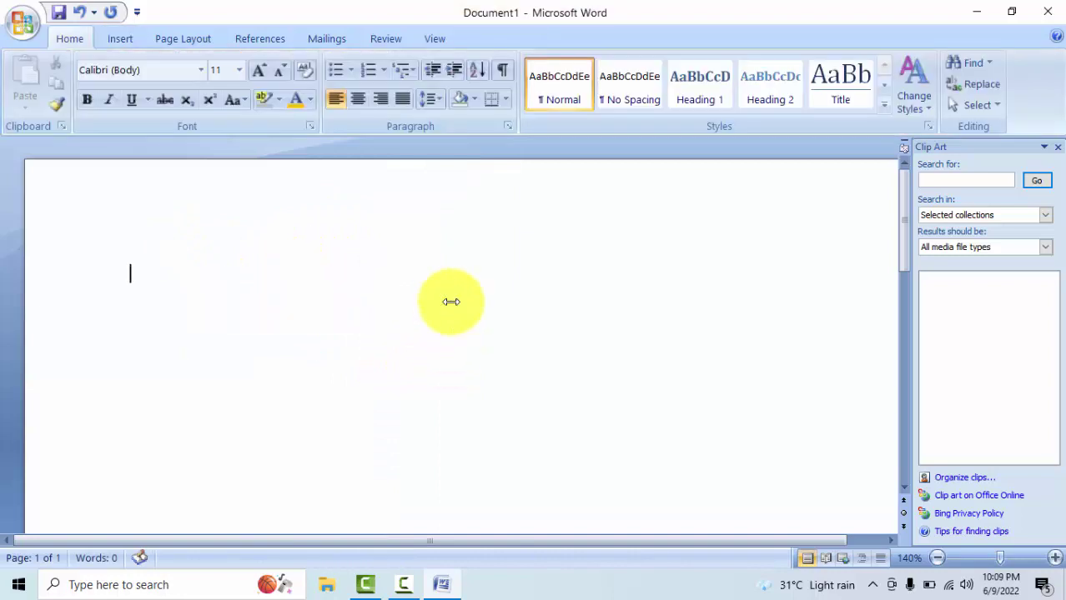
click(1058, 148)
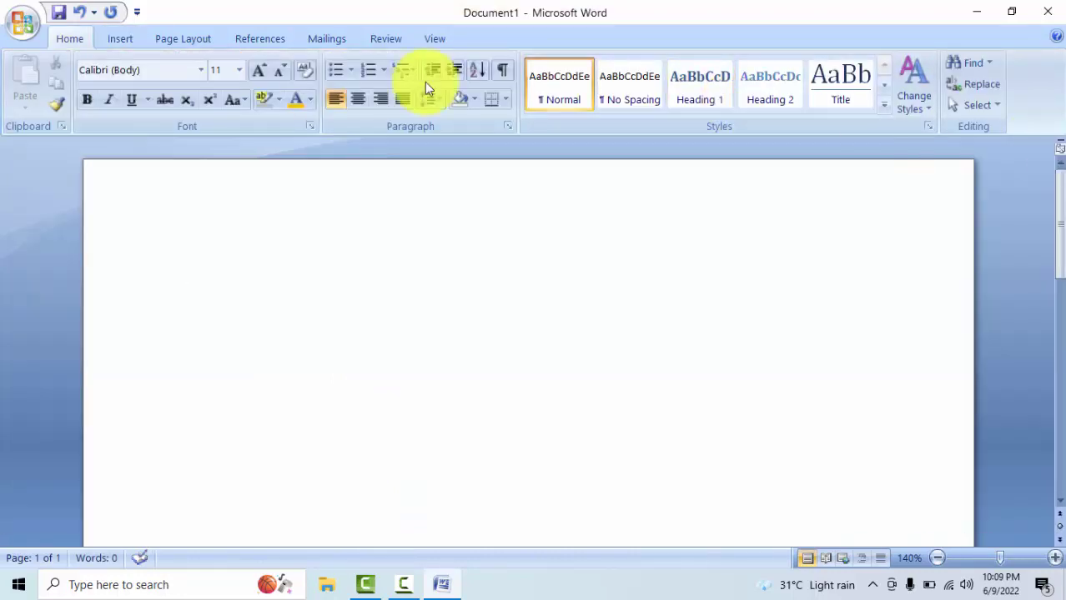
Step: Draw a Down Ribbon banner near the page top, then delete it
click(115, 45)
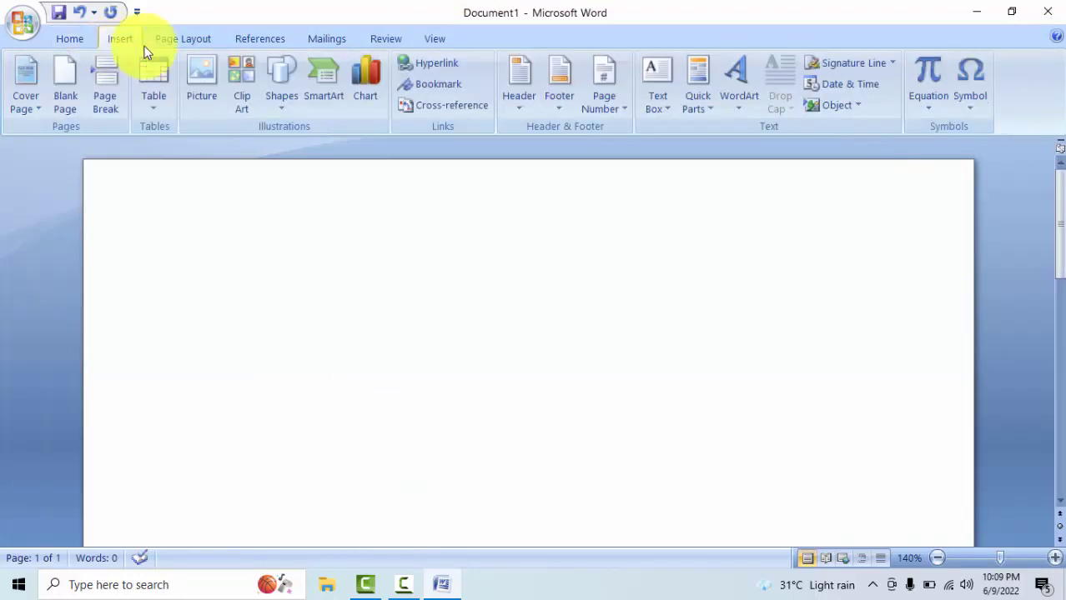
click(282, 98)
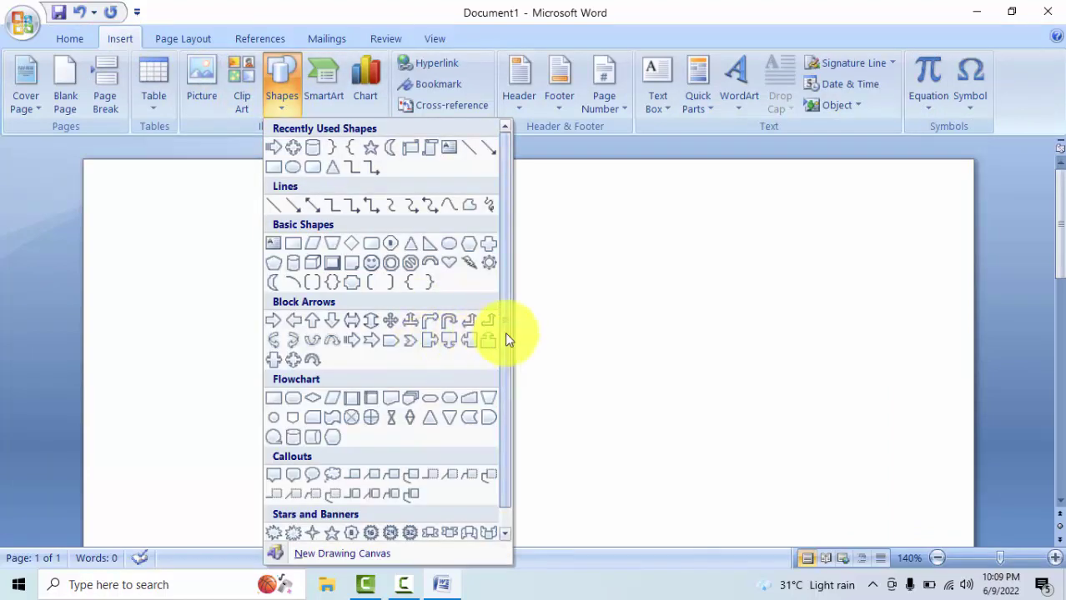
drag(504, 332, 508, 398)
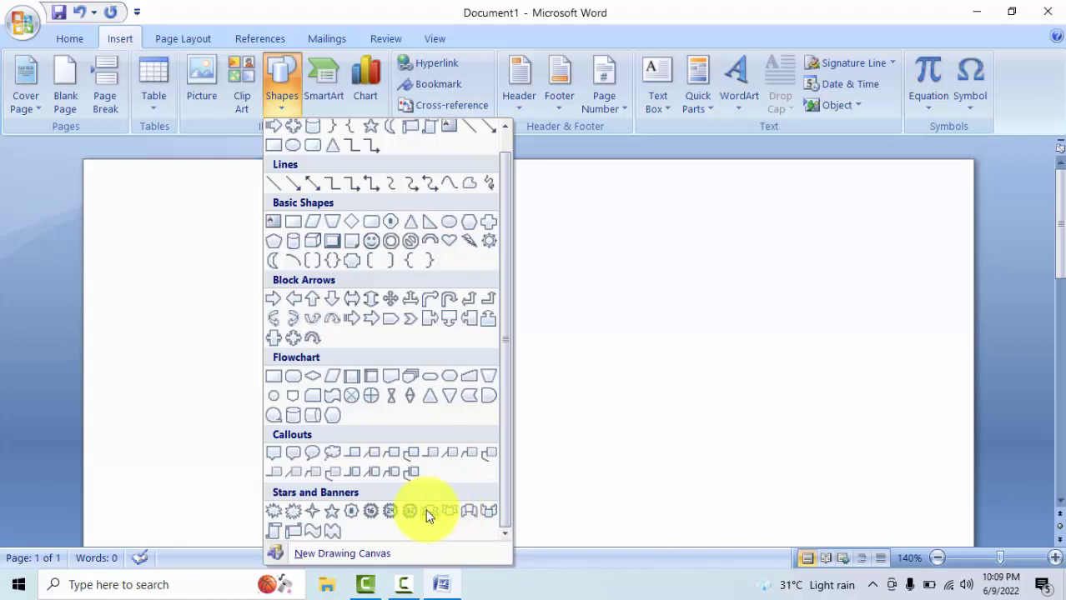
click(423, 508)
drag(197, 252, 531, 334)
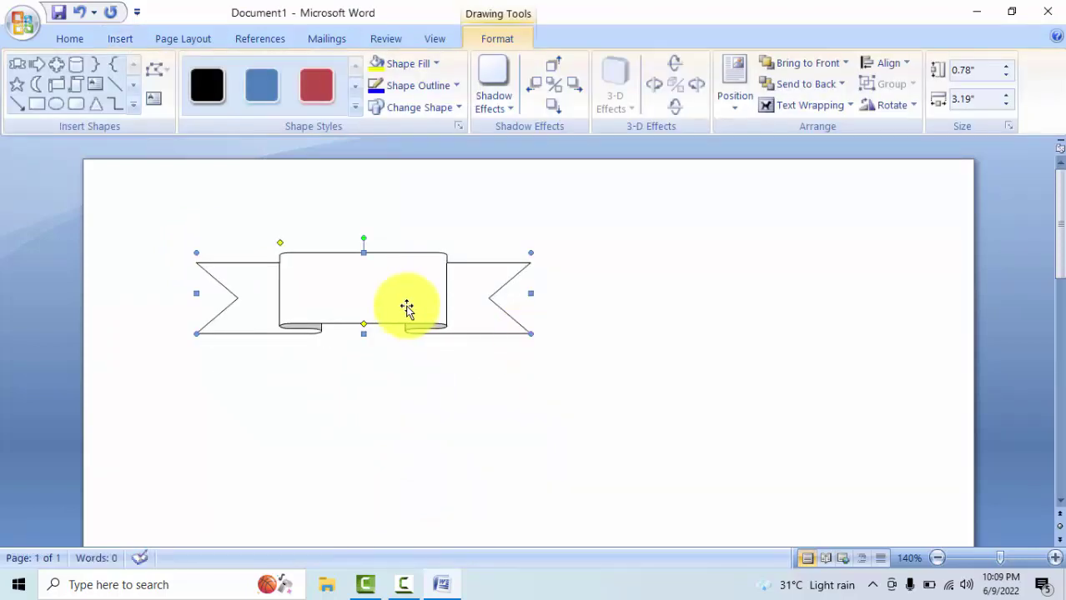
key(Delete)
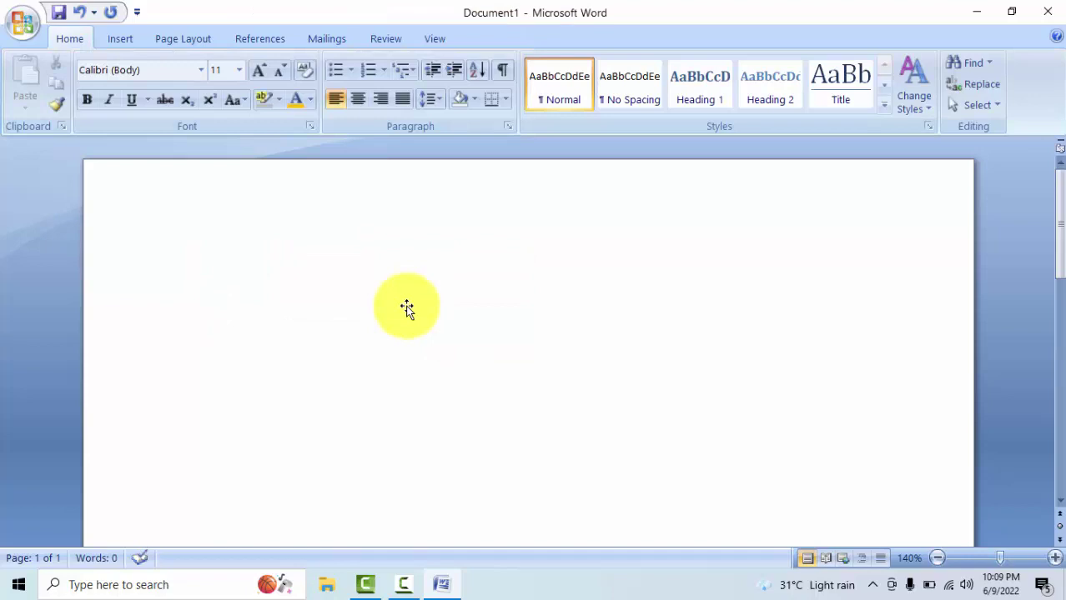
click(132, 39)
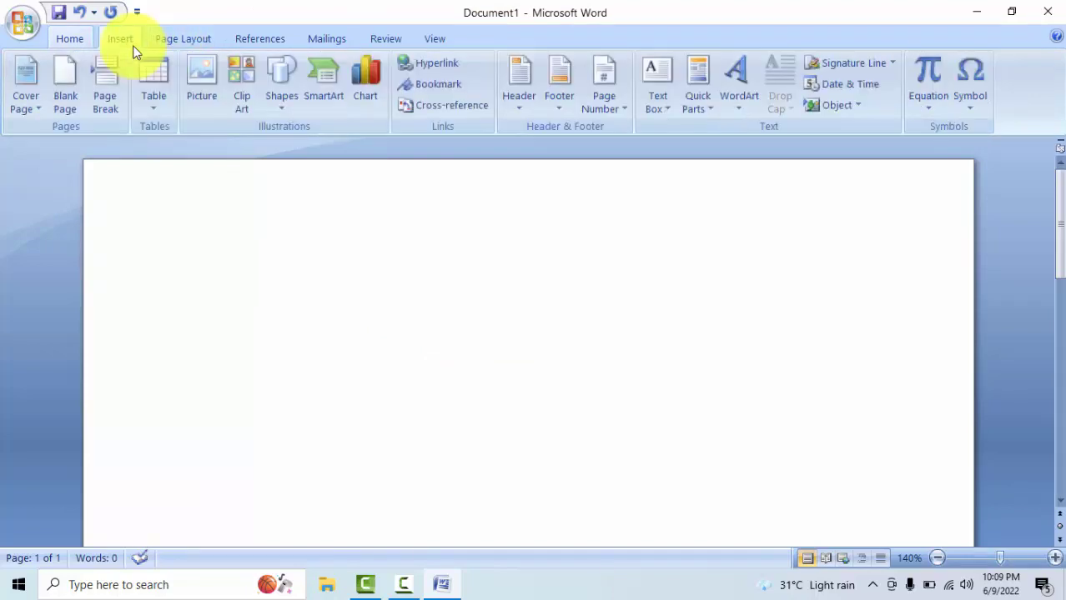
click(283, 80)
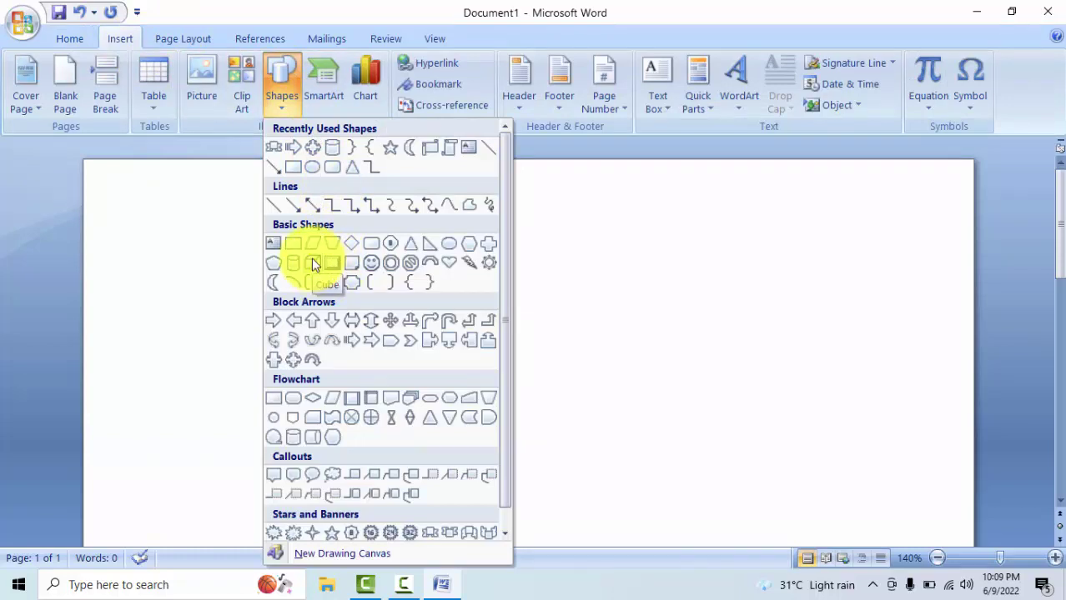
click(313, 265)
drag(237, 238, 455, 408)
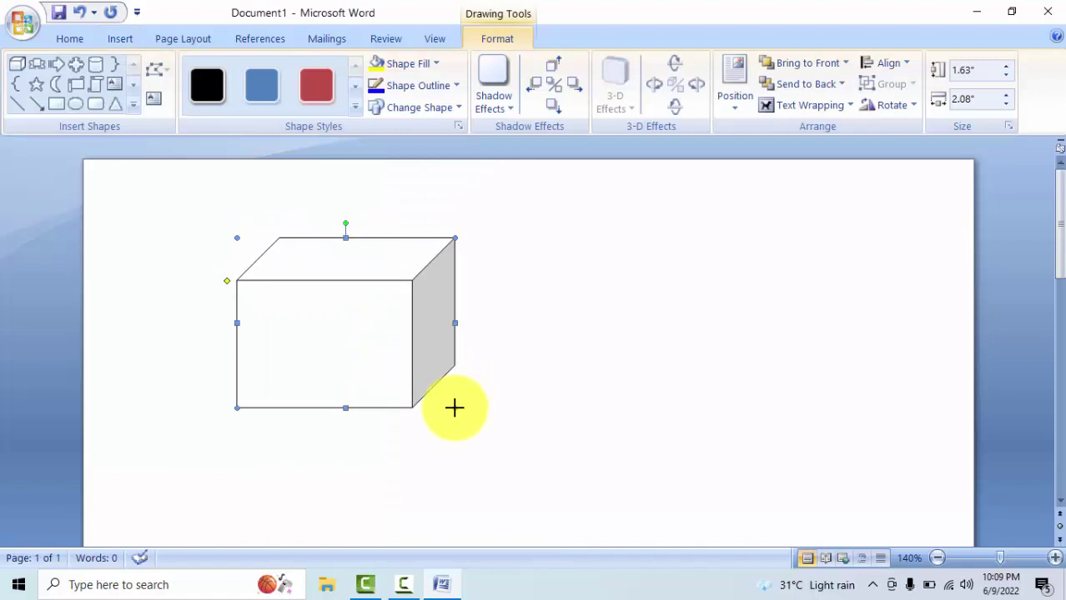
key(Delete)
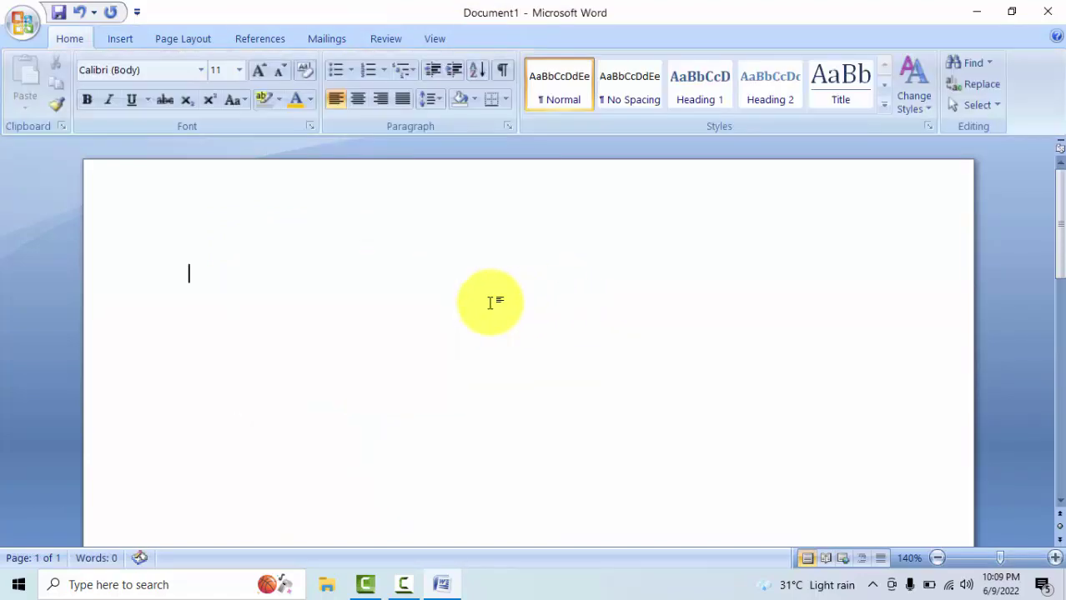